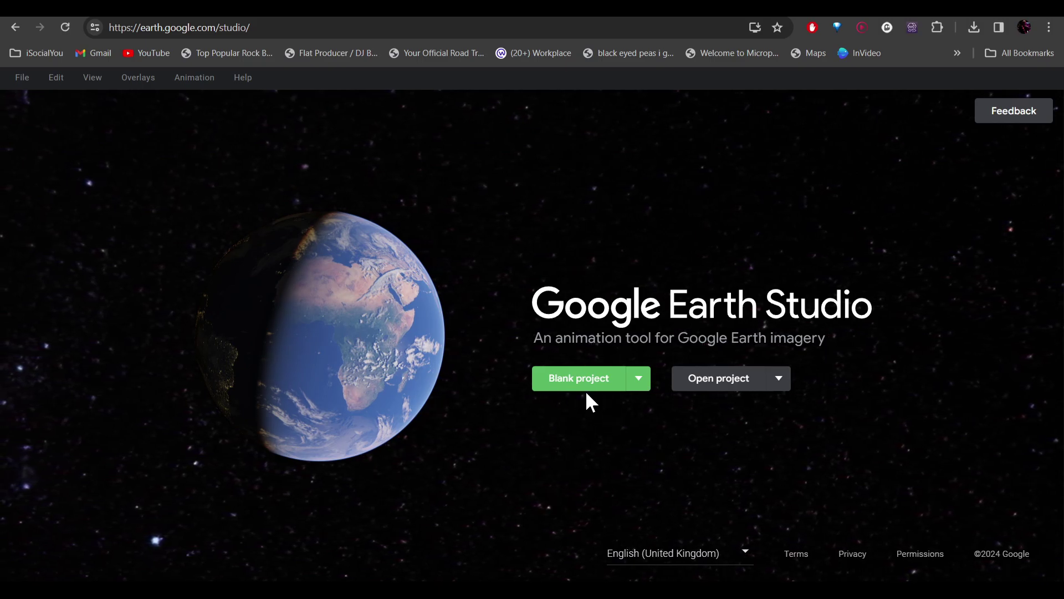
Start a quick-start project from the Fly-to and orbit template, with Statue of Liberty National Monument, New York as its location
{"action": "left_click", "coordinate": [634, 390]}
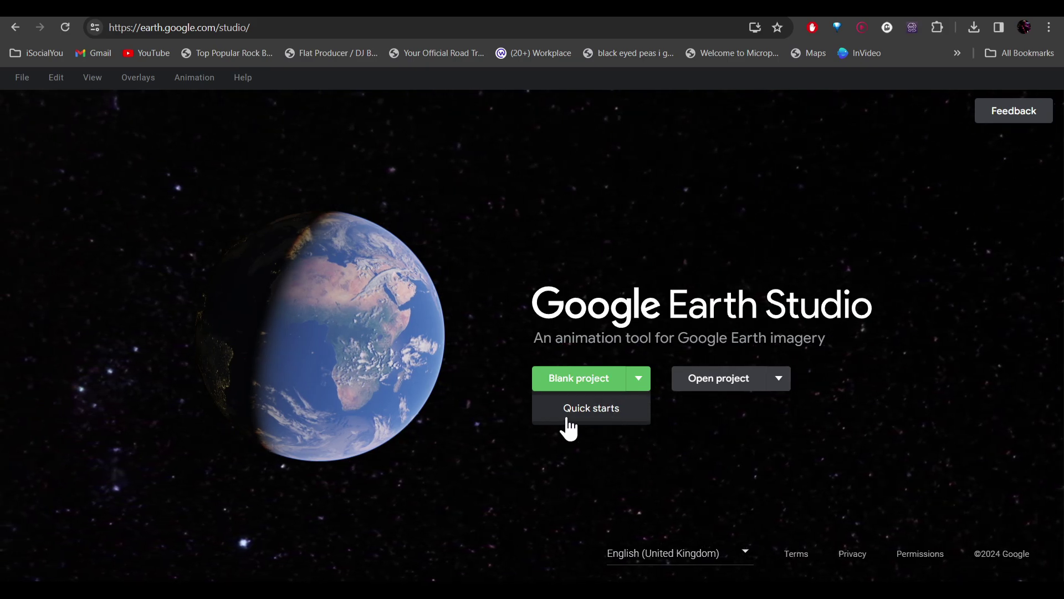
{"action": "left_click", "coordinate": [604, 414]}
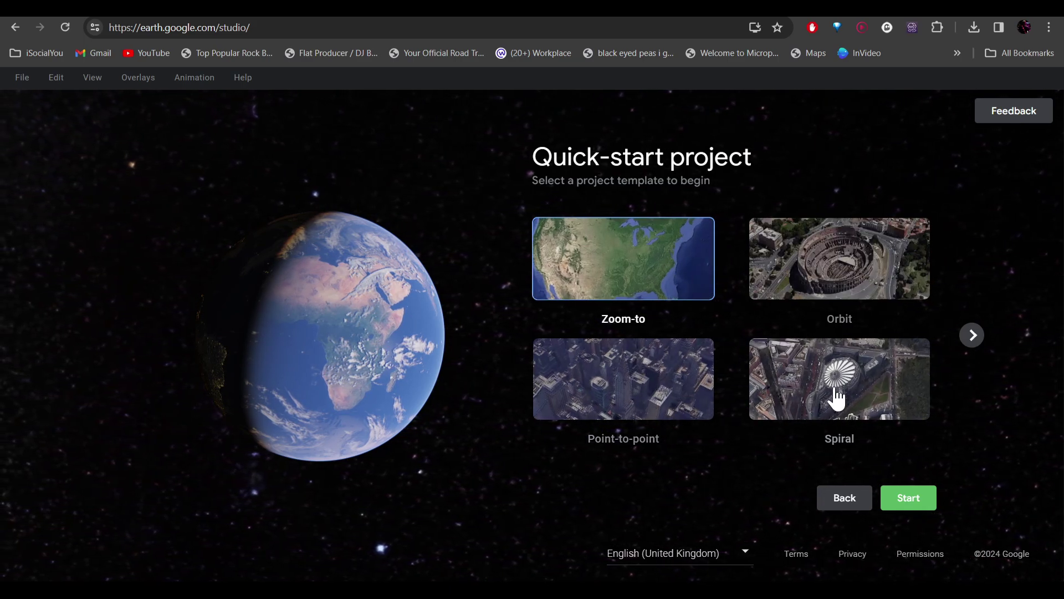
{"action": "left_click", "coordinate": [971, 337]}
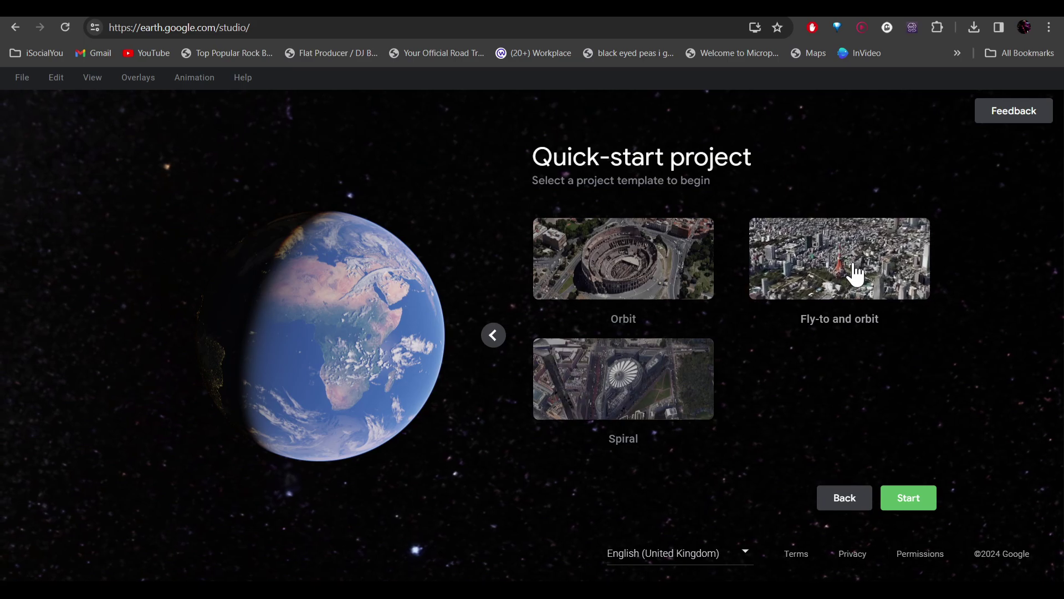
{"action": "left_click", "coordinate": [871, 262]}
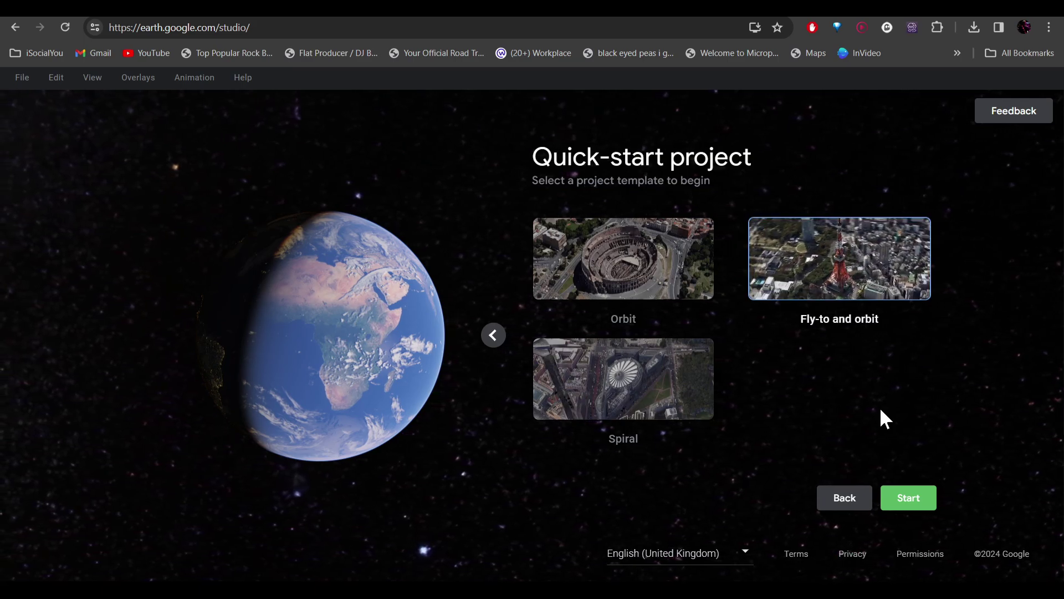
{"action": "left_click", "coordinate": [907, 499]}
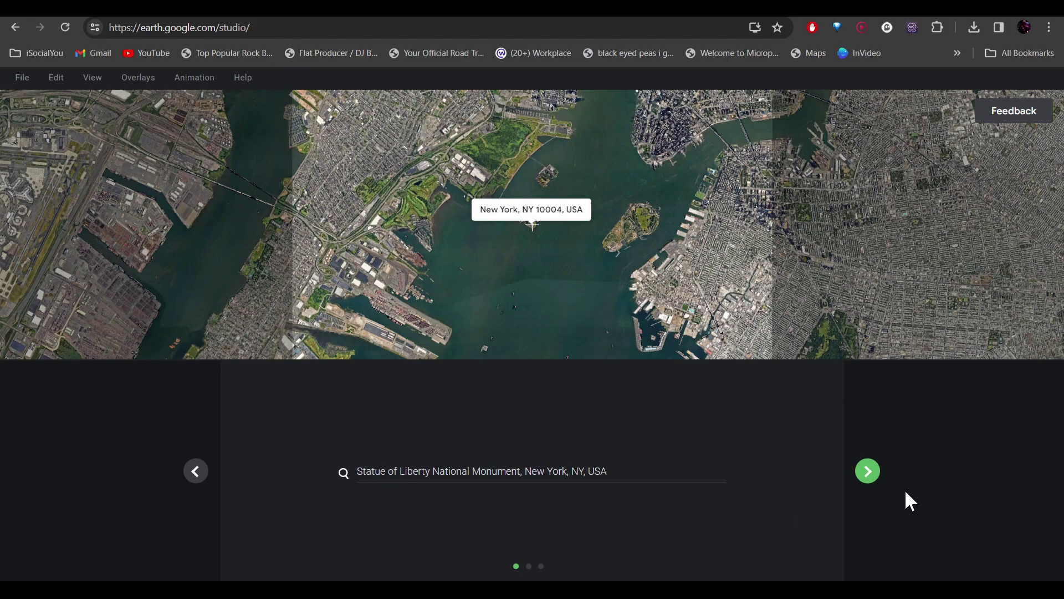
{"action": "left_click", "coordinate": [868, 472]}
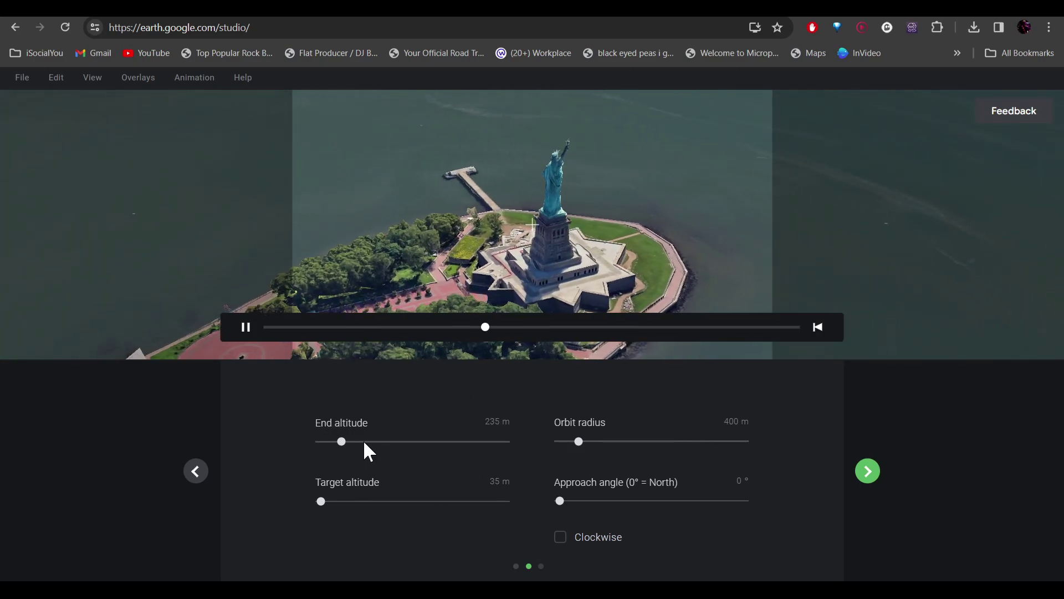
Set the end altitude to 210 m and the orbit radius to 599 m, keeping target altitude 35 m and approach angle 0°
{"action": "left_click_drag", "start_coordinate": [340, 443], "coordinate": [313, 456]}
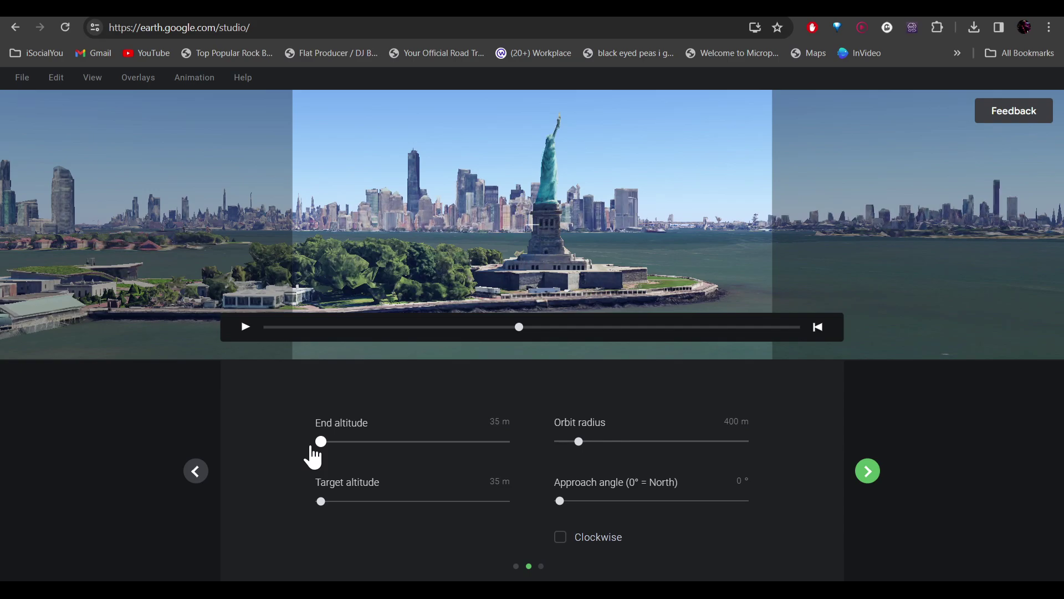
{"action": "left_click_drag", "start_coordinate": [312, 448], "coordinate": [340, 442]}
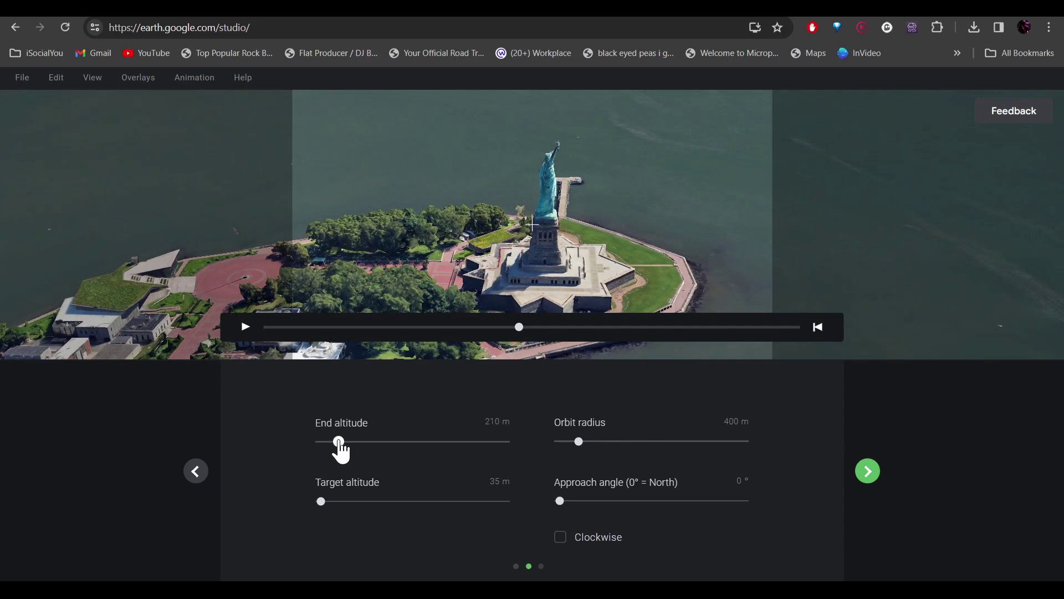
{"action": "left_click_drag", "start_coordinate": [578, 442], "coordinate": [594, 466]}
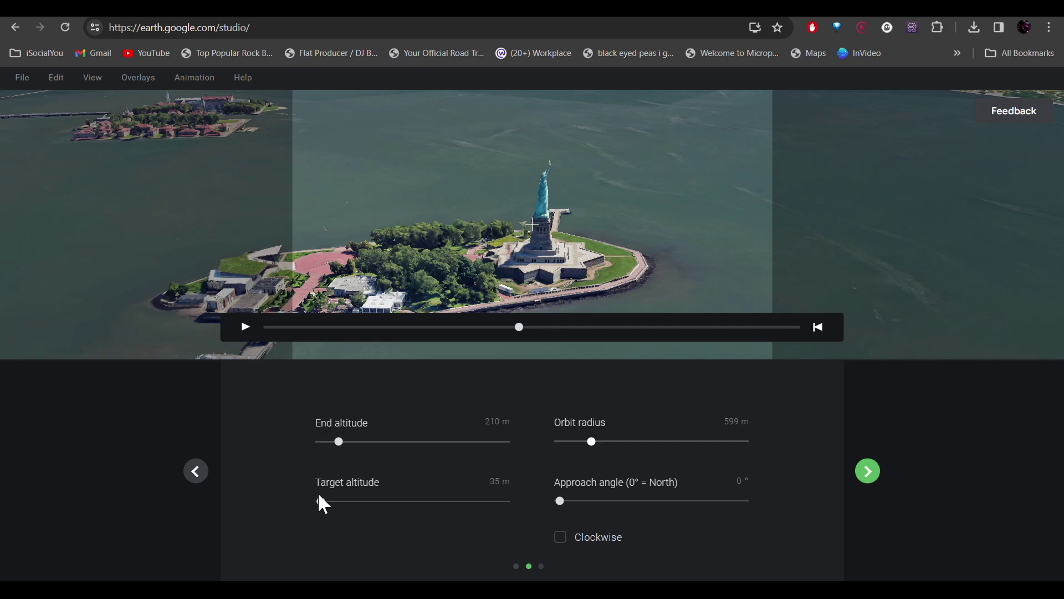
{"action": "mouse_move", "coordinate": [322, 501]}
{"action": "left_mouse_down"}
{"action": "mouse_move", "coordinate": [362, 502]}
{"action": "mouse_move", "coordinate": [321, 502]}
{"action": "left_mouse_up"}
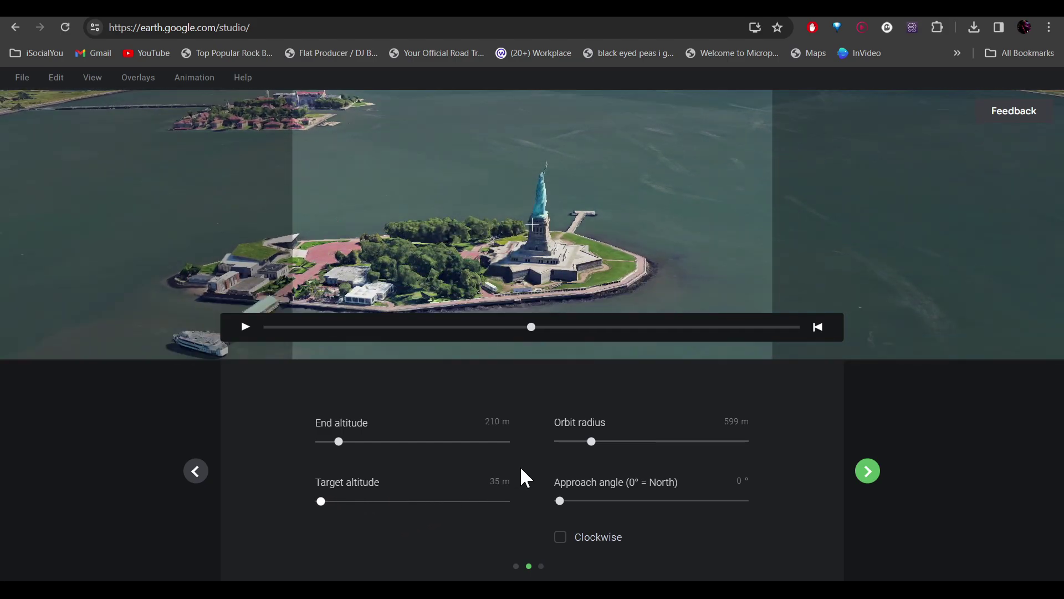
{"action": "left_click", "coordinate": [559, 501]}
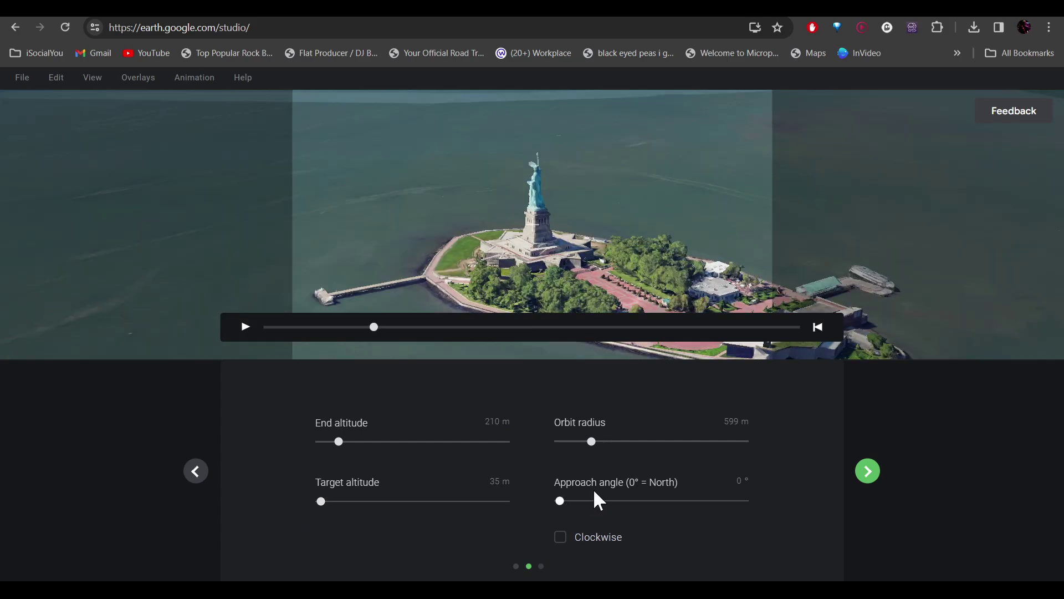
Set the animation duration to 30 s and create the project
{"action": "left_click", "coordinate": [867, 472]}
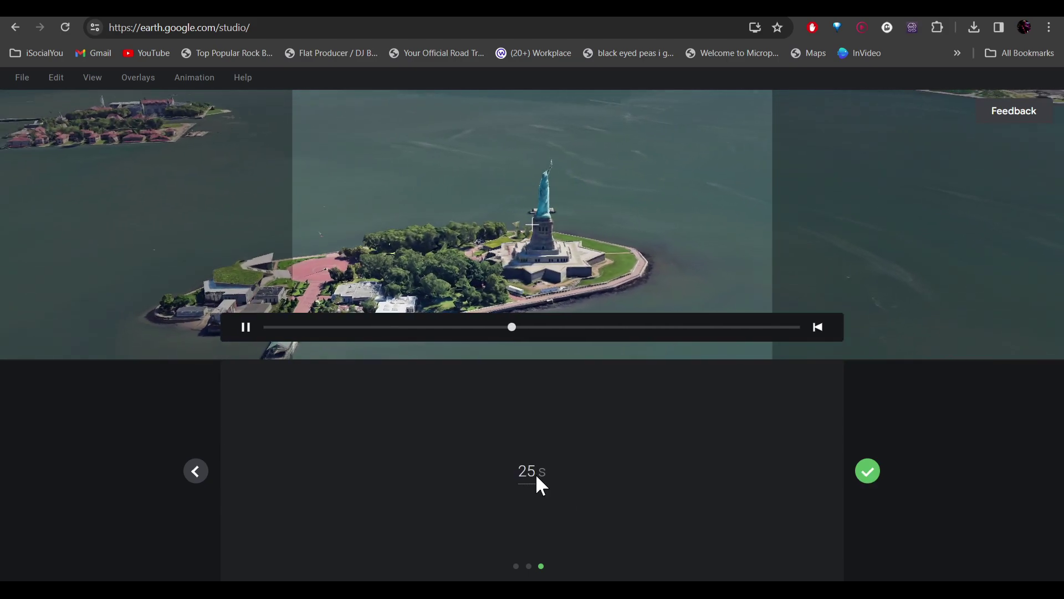
{"action": "left_click_drag", "start_coordinate": [533, 472], "coordinate": [576, 476]}
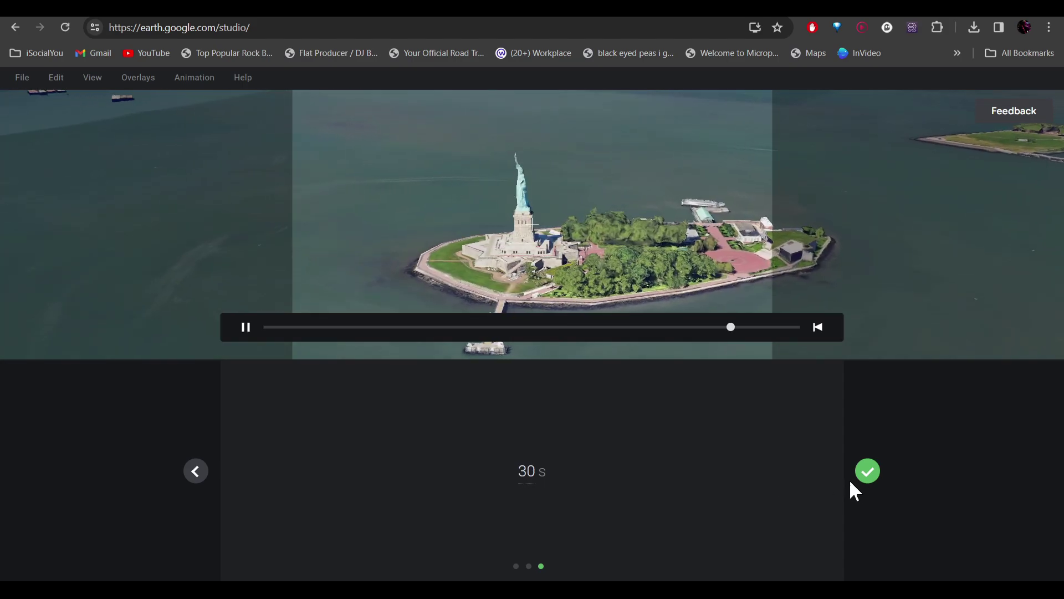
{"action": "left_click", "coordinate": [868, 471]}
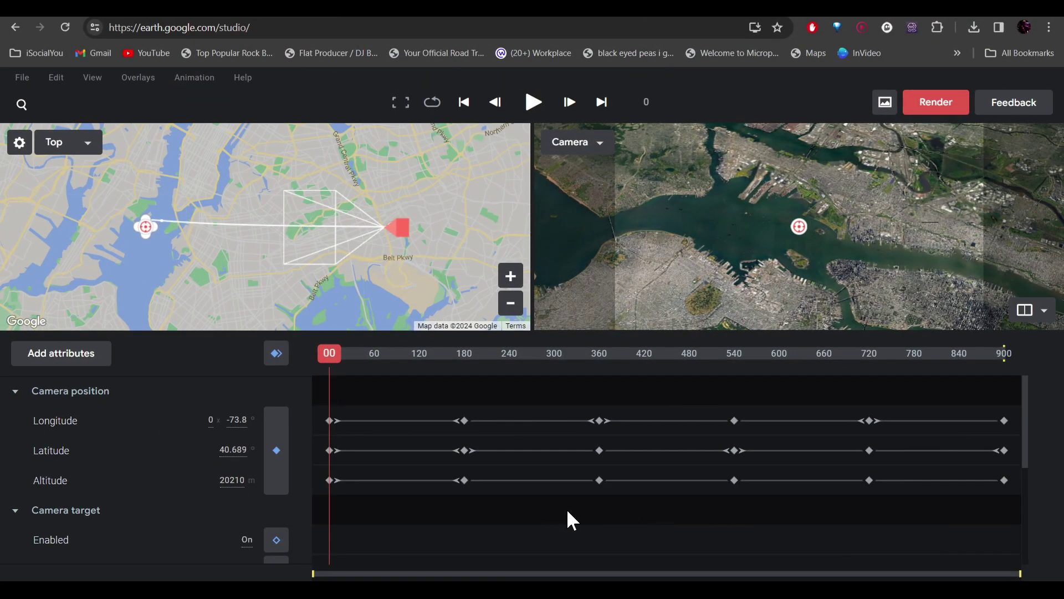
Play the animation to preview the fly-in and the orbit around the statue, and pause it
{"action": "left_click", "coordinate": [534, 103]}
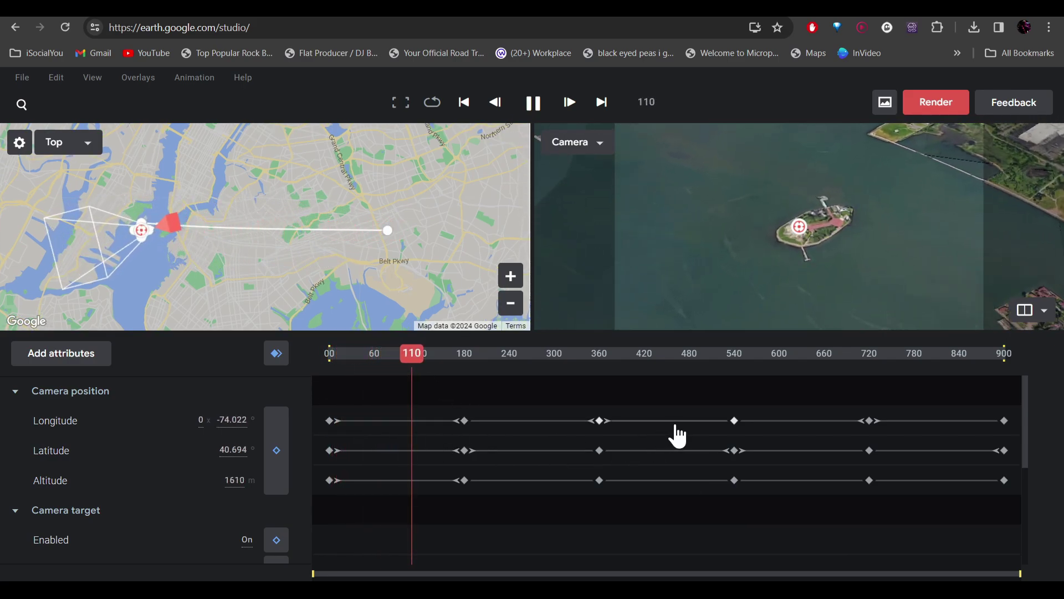
{"action": "left_click", "coordinate": [534, 102]}
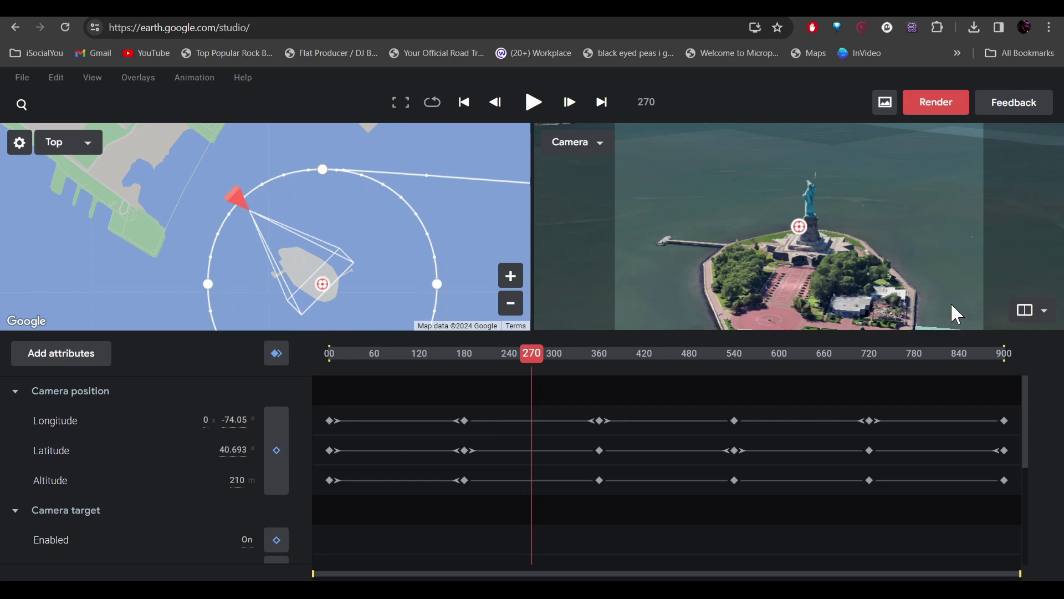
Switch the viewport layout to a single camera view and return to the two-view layout
{"action": "left_click", "coordinate": [1049, 314]}
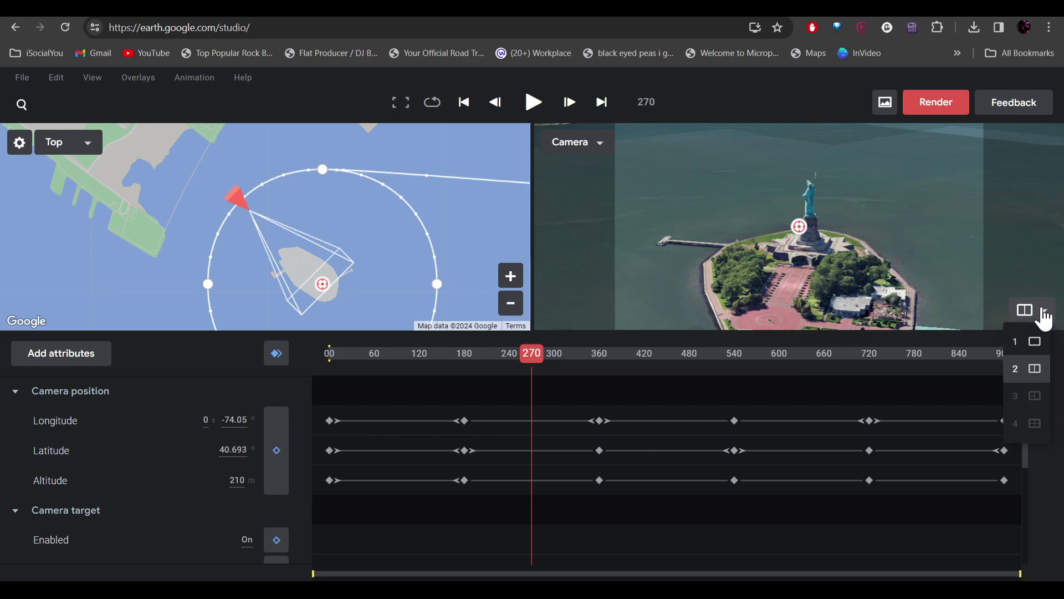
{"action": "left_click", "coordinate": [1034, 342]}
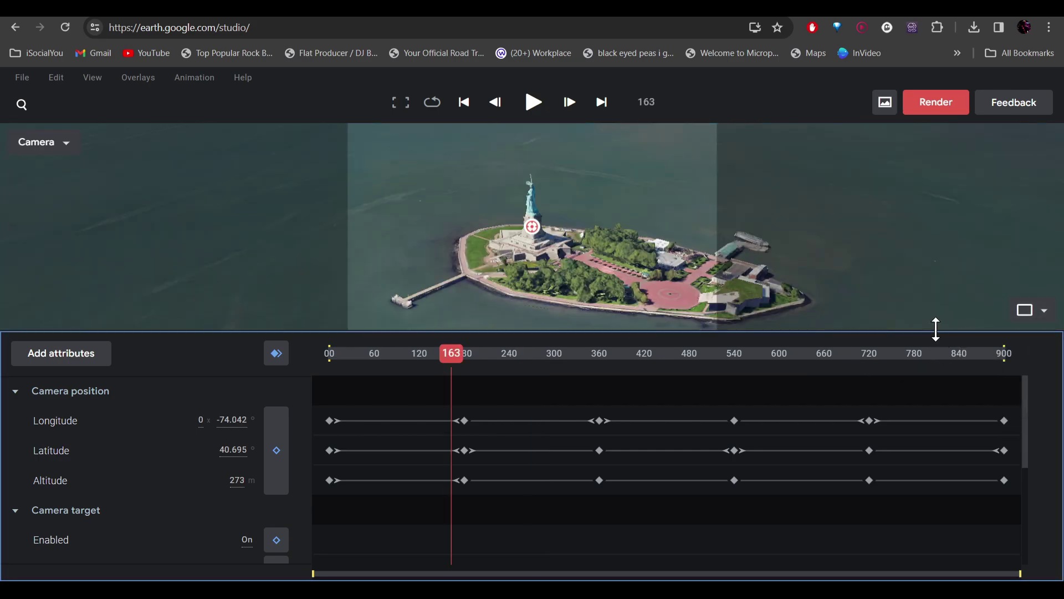
{"action": "left_click", "coordinate": [1027, 311]}
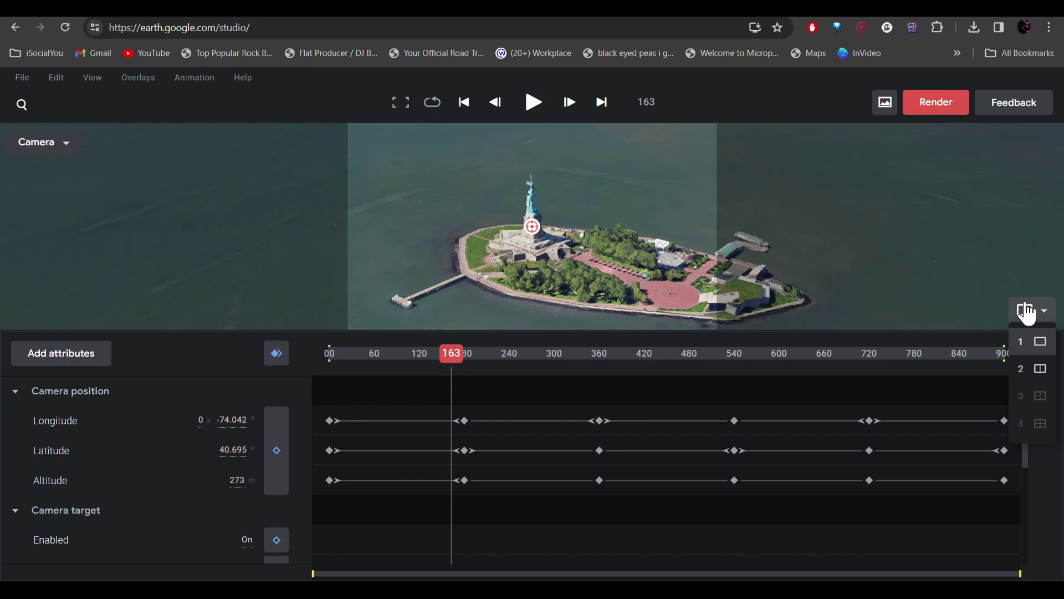
{"action": "left_click", "coordinate": [1035, 370]}
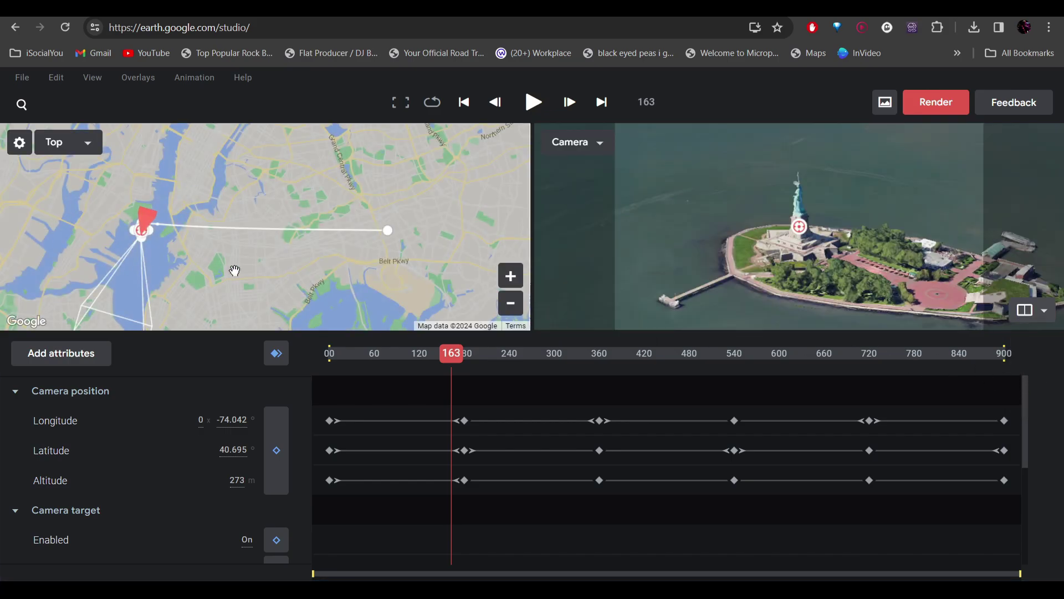
Try shifting the camera target slightly and widening the orbit by moving its path points outwards in the top view
{"action": "key", "text": "space"}
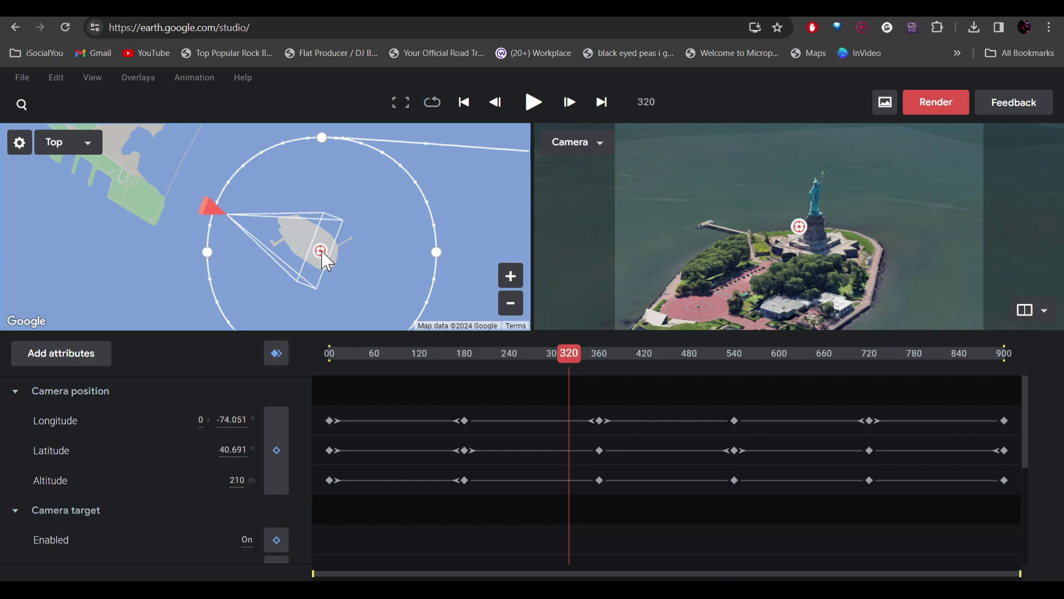
{"action": "mouse_move", "coordinate": [327, 261]}
{"action": "left_mouse_down"}
{"action": "mouse_move", "coordinate": [337, 201]}
{"action": "mouse_move", "coordinate": [348, 211]}
{"action": "mouse_move", "coordinate": [353, 273]}
{"action": "mouse_move", "coordinate": [324, 295]}
{"action": "mouse_move", "coordinate": [364, 273]}
{"action": "mouse_move", "coordinate": [365, 193]}
{"action": "mouse_move", "coordinate": [373, 246]}
{"action": "mouse_move", "coordinate": [333, 265]}
{"action": "mouse_move", "coordinate": [305, 252]}
{"action": "mouse_move", "coordinate": [318, 267]}
{"action": "mouse_move", "coordinate": [327, 257]}
{"action": "left_mouse_up"}
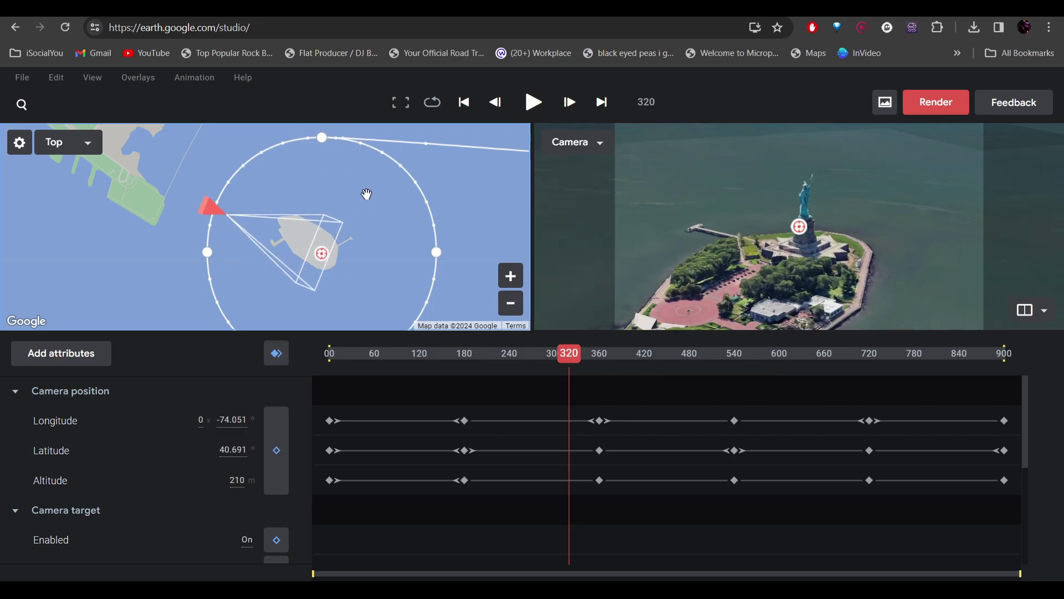
{"action": "left_click_drag", "start_coordinate": [209, 252], "coordinate": [144, 260]}
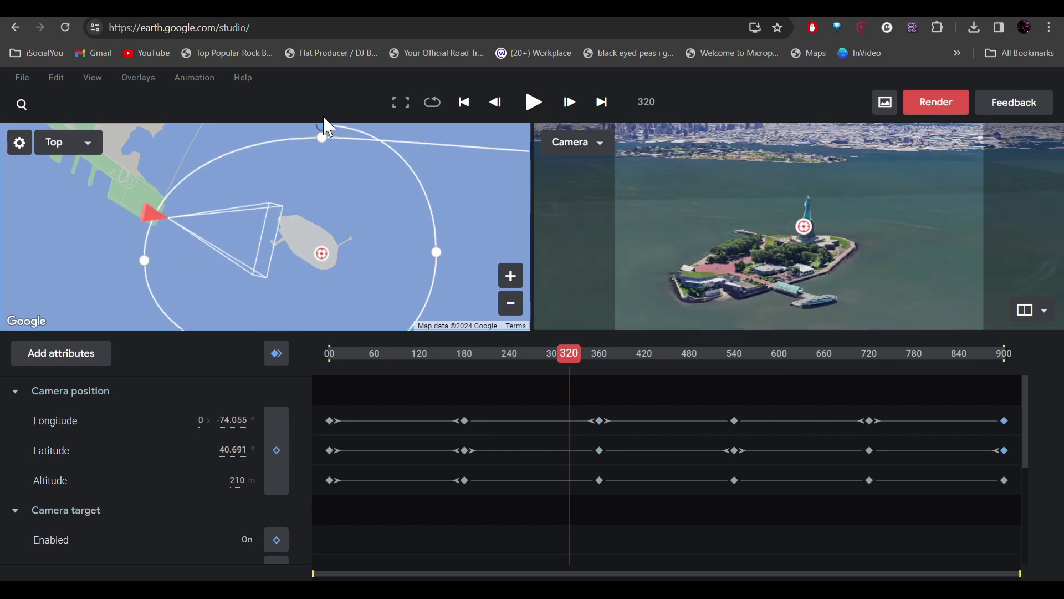
{"action": "left_click_drag", "start_coordinate": [323, 138], "coordinate": [322, 128]}
{"action": "left_click_drag", "start_coordinate": [438, 254], "coordinate": [489, 290]}
{"action": "left_click", "coordinate": [510, 303]}
{"action": "left_click", "coordinate": [511, 304]}
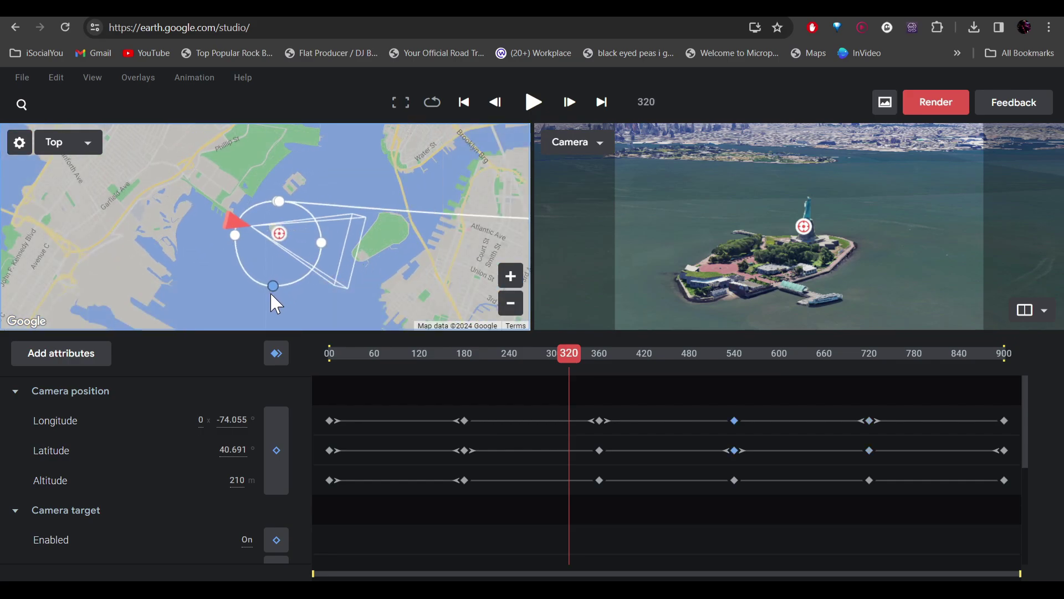
{"action": "left_click_drag", "start_coordinate": [237, 242], "coordinate": [153, 240]}
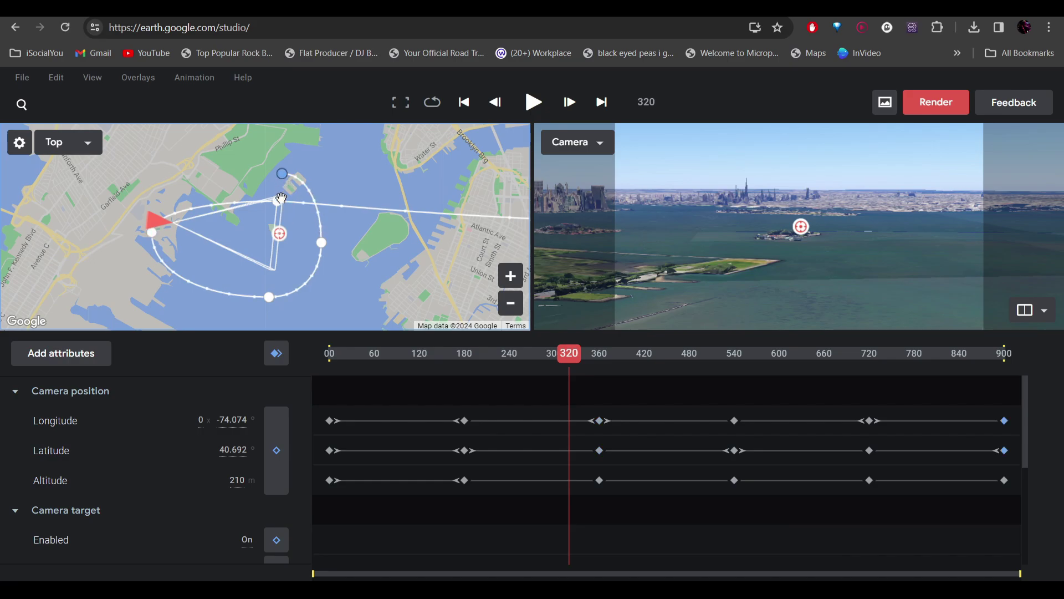
{"action": "left_click_drag", "start_coordinate": [281, 198], "coordinate": [282, 173]}
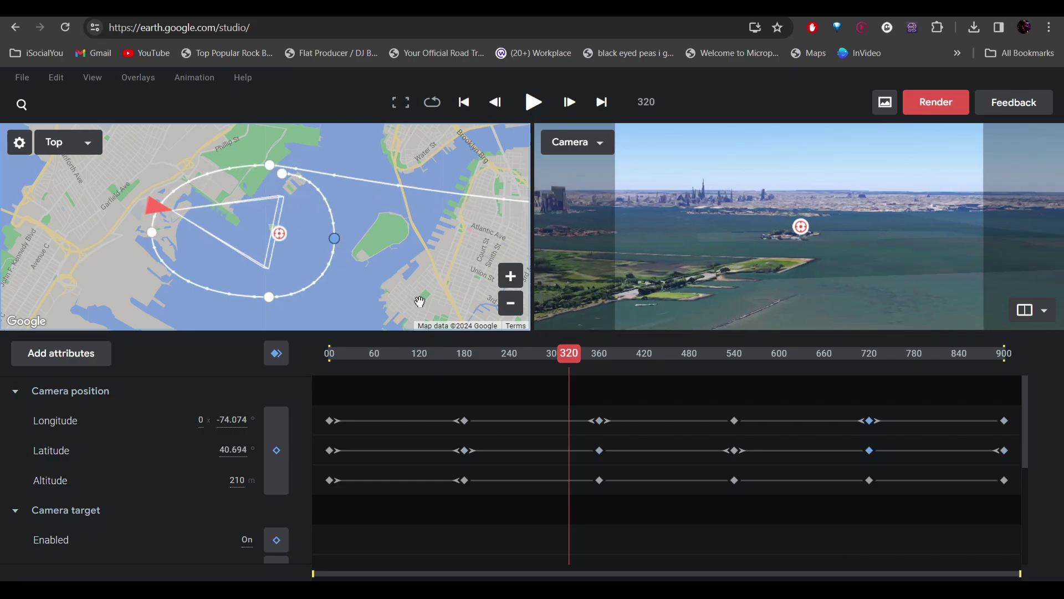
Play the animation from frame 0 to preview the reshaped camera path
{"action": "left_click_drag", "start_coordinate": [569, 353], "coordinate": [155, 373]}
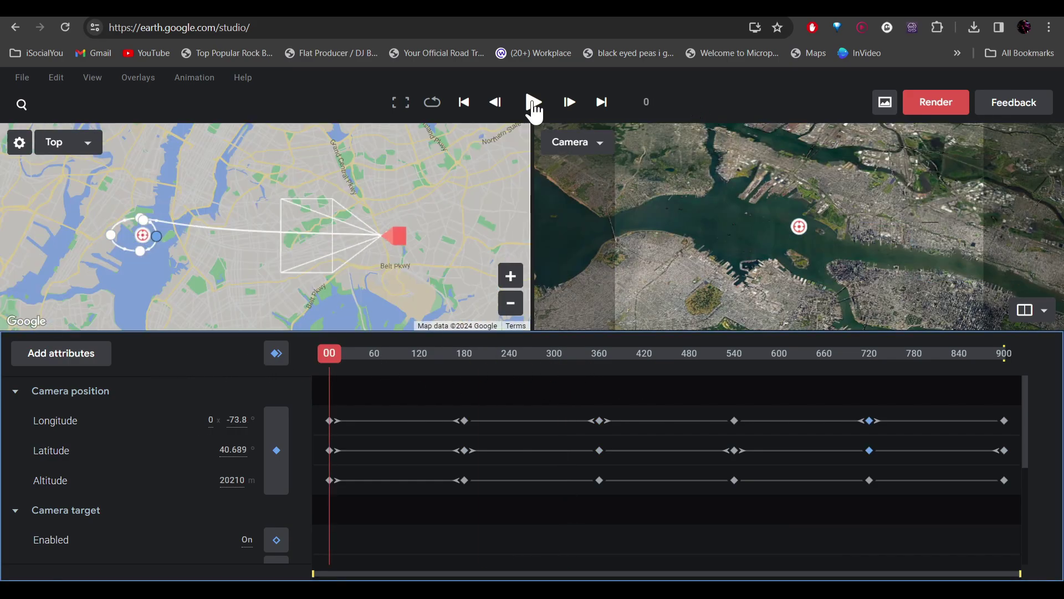
{"action": "left_click", "coordinate": [534, 102]}
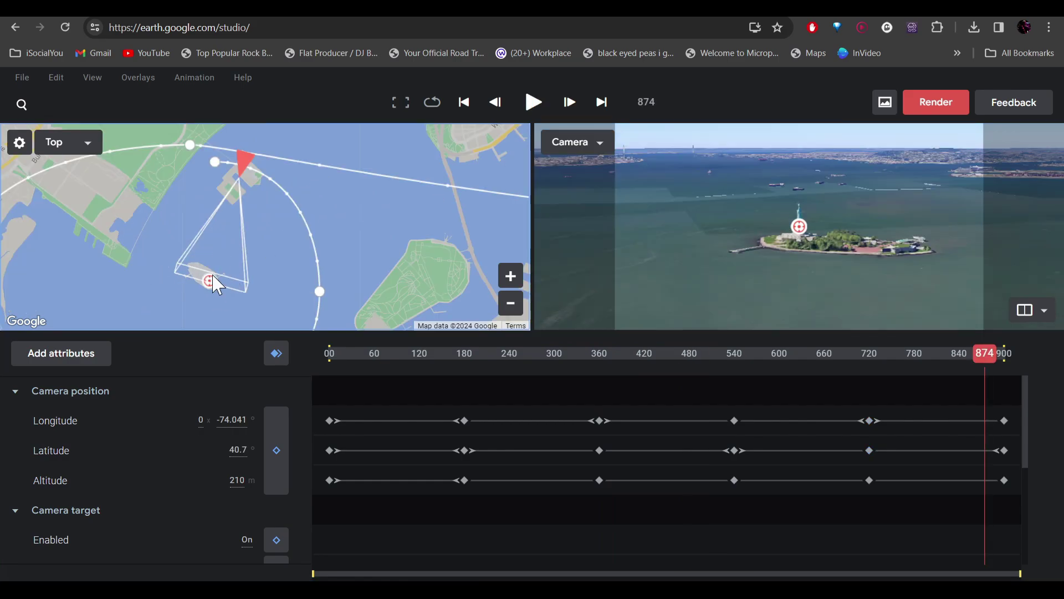
Try moving the camera target southeast off the statue, and restore the original target and orbit path
{"action": "mouse_move", "coordinate": [215, 291]}
{"action": "left_mouse_down"}
{"action": "mouse_move", "coordinate": [118, 252]}
{"action": "mouse_move", "coordinate": [93, 261]}
{"action": "mouse_move", "coordinate": [265, 289]}
{"action": "mouse_move", "coordinate": [302, 256]}
{"action": "mouse_move", "coordinate": [158, 271]}
{"action": "mouse_move", "coordinate": [238, 295]}
{"action": "left_mouse_up"}
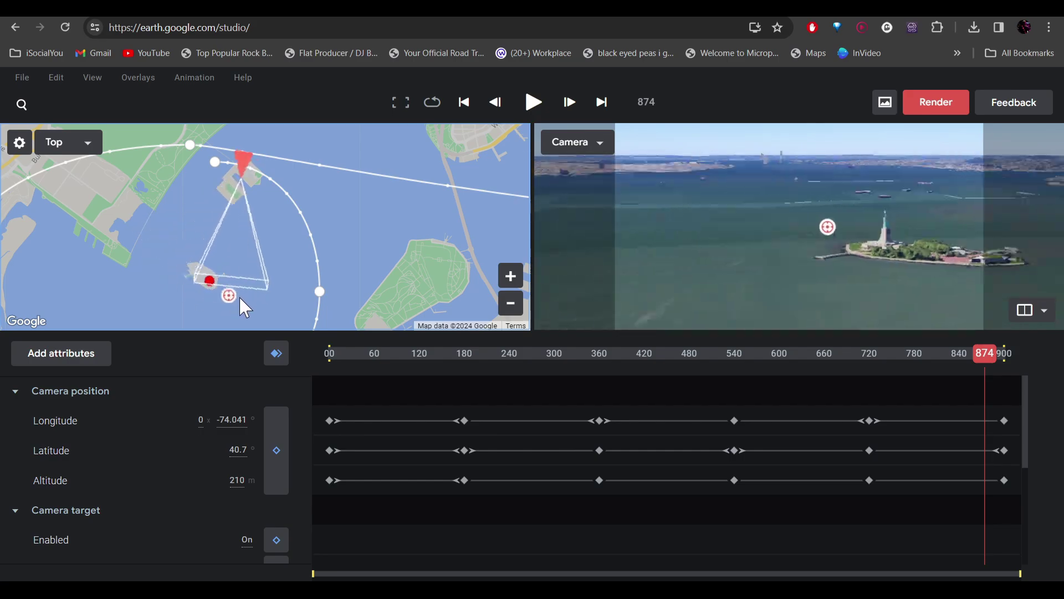
{"action": "scroll", "coordinate": [369, 252], "scroll_direction": "down", "scroll_amount": 4}
{"action": "left_click", "coordinate": [348, 386]}
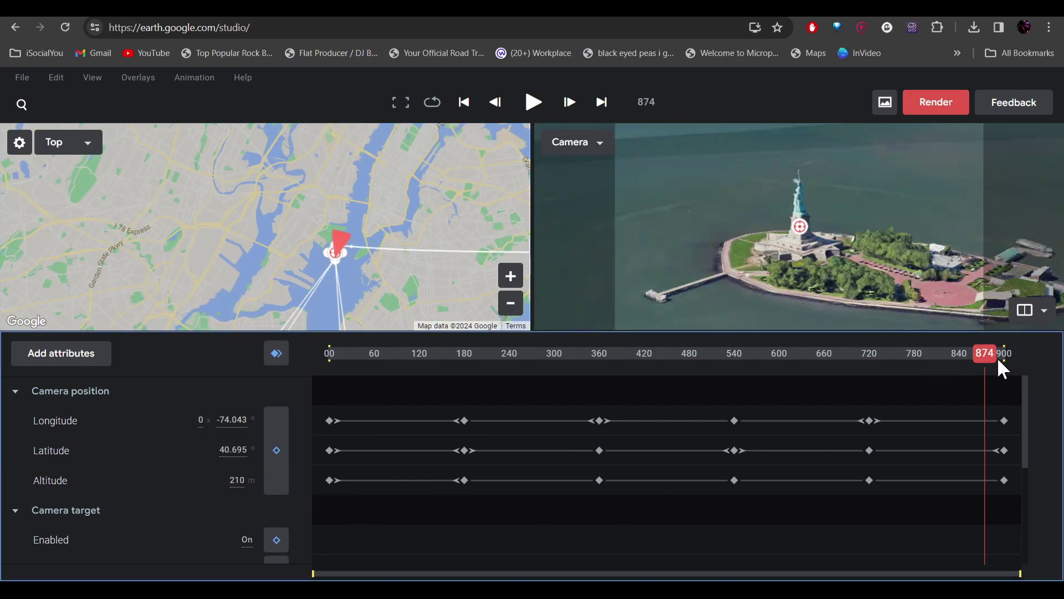
Move the playhead through frames 1, 180, 380, 363 and 452 to examine the longitude, latitude and altitude keyframes of the camera position
{"action": "left_click", "coordinate": [330, 421]}
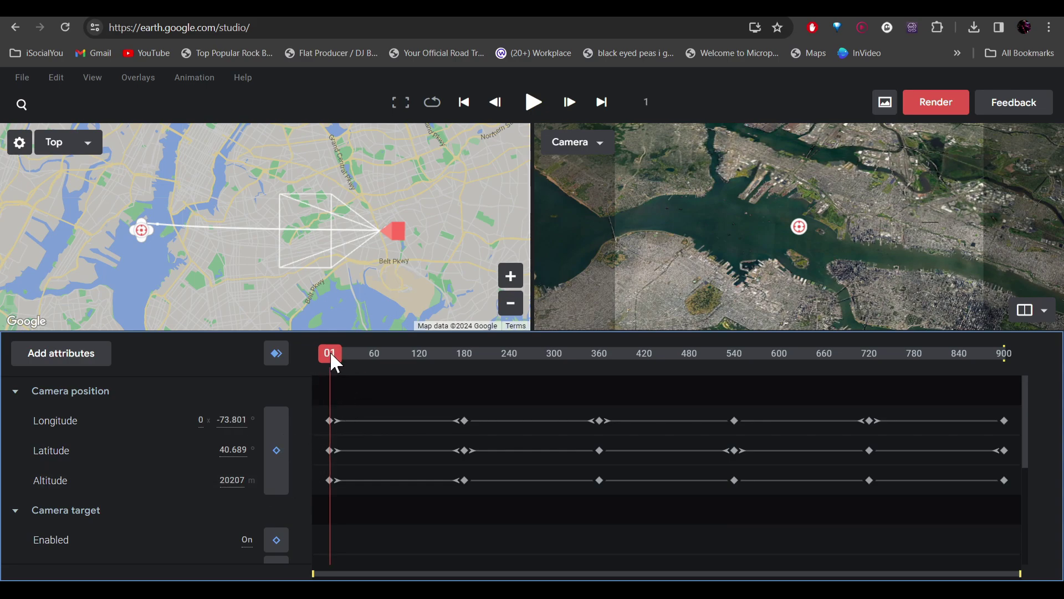
{"action": "left_click_drag", "start_coordinate": [331, 351], "coordinate": [465, 388]}
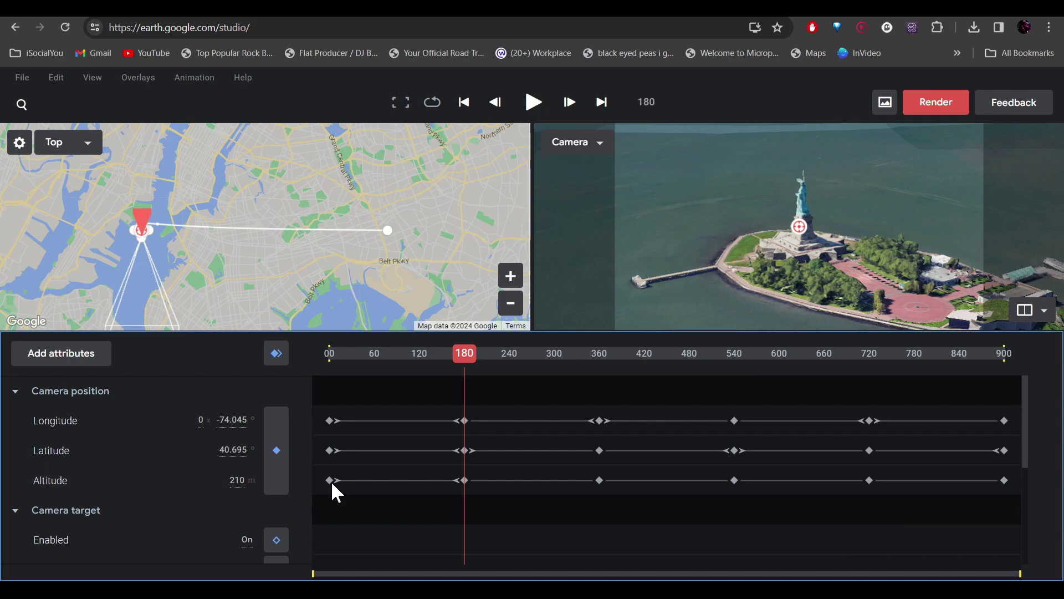
{"action": "left_click_drag", "start_coordinate": [464, 367], "coordinate": [615, 394]}
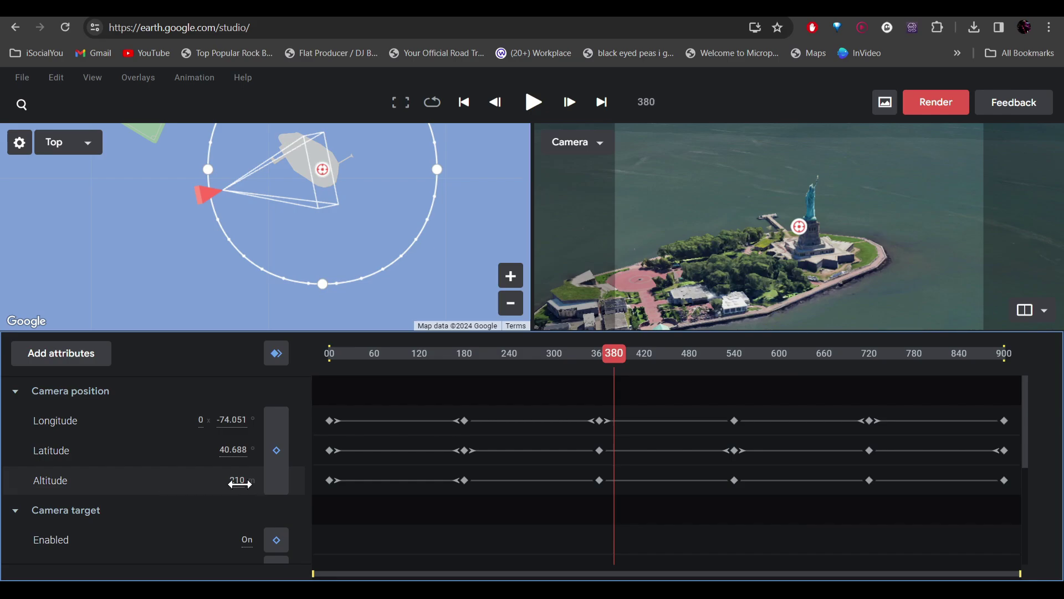
{"action": "left_click", "coordinate": [601, 429]}
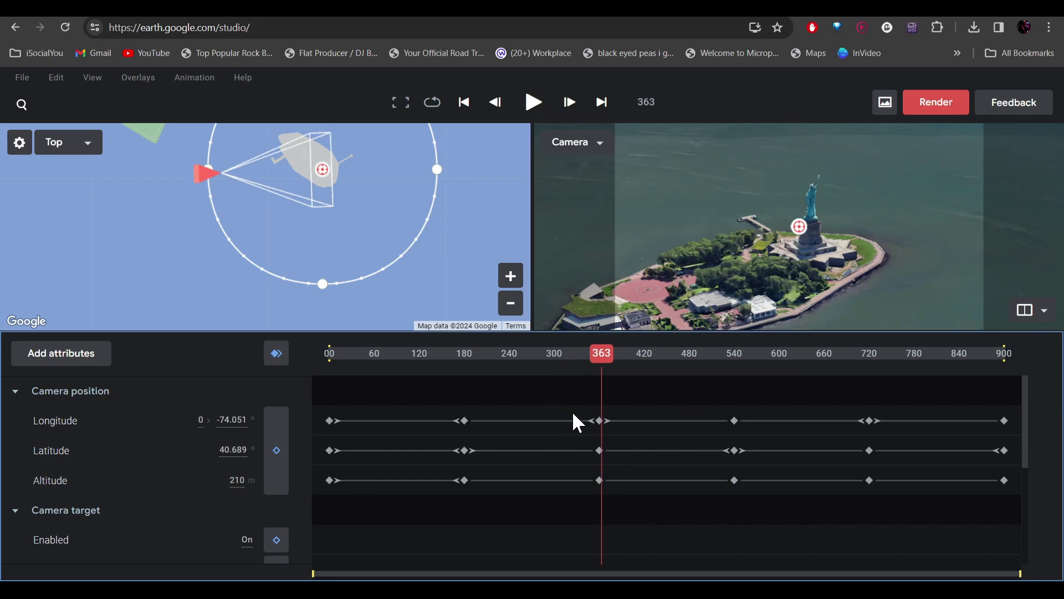
{"action": "left_click_drag", "start_coordinate": [602, 355], "coordinate": [670, 367]}
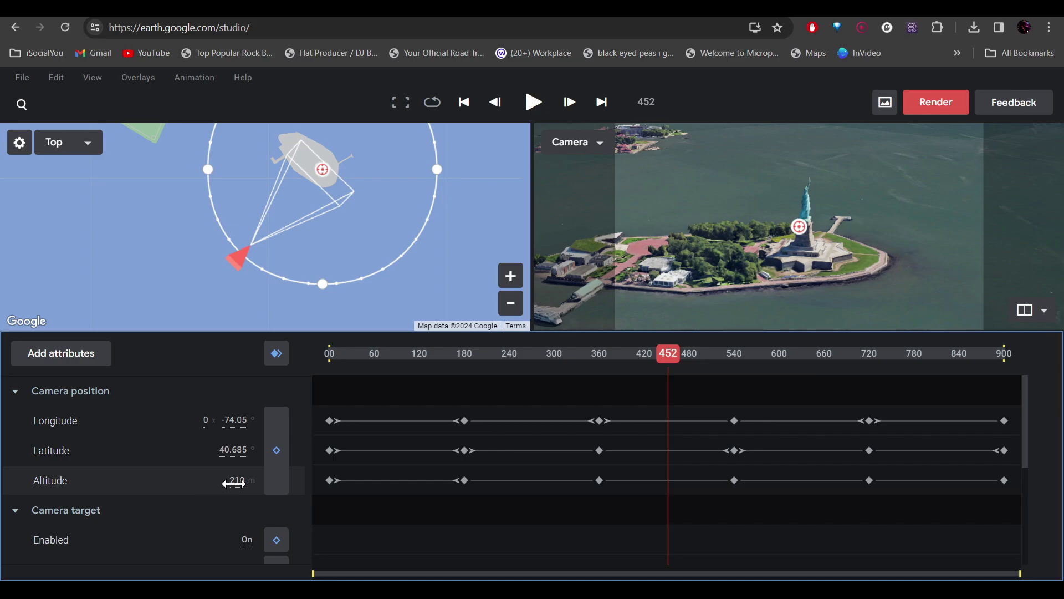
Raise the camera's altitude to 805 m at frame 452 and play the animation from frame 333 to preview the change
{"action": "left_click_drag", "start_coordinate": [213, 480], "coordinate": [297, 482]}
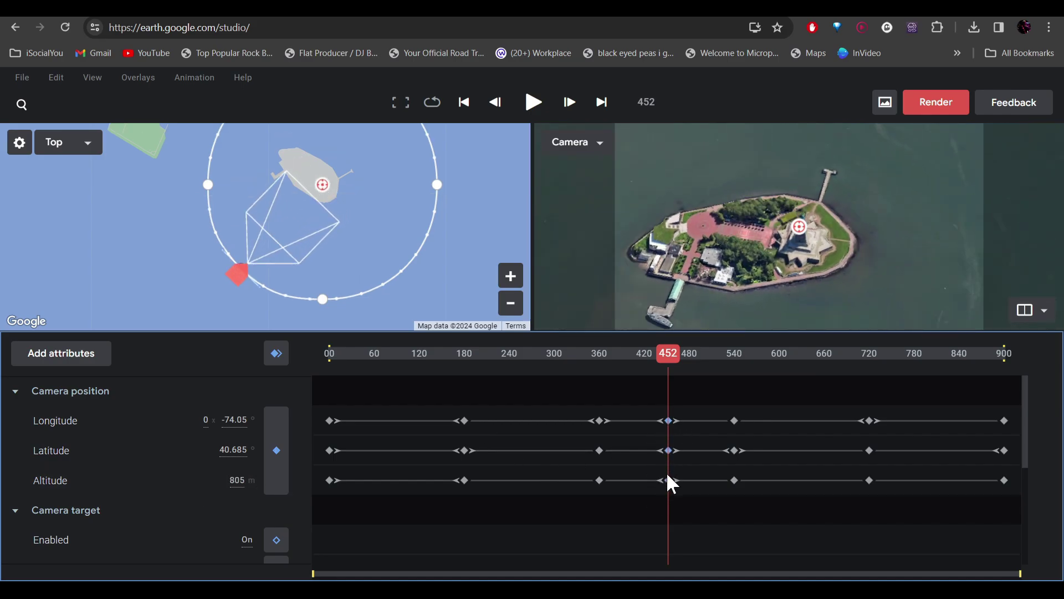
{"action": "left_click_drag", "start_coordinate": [661, 465], "coordinate": [575, 378]}
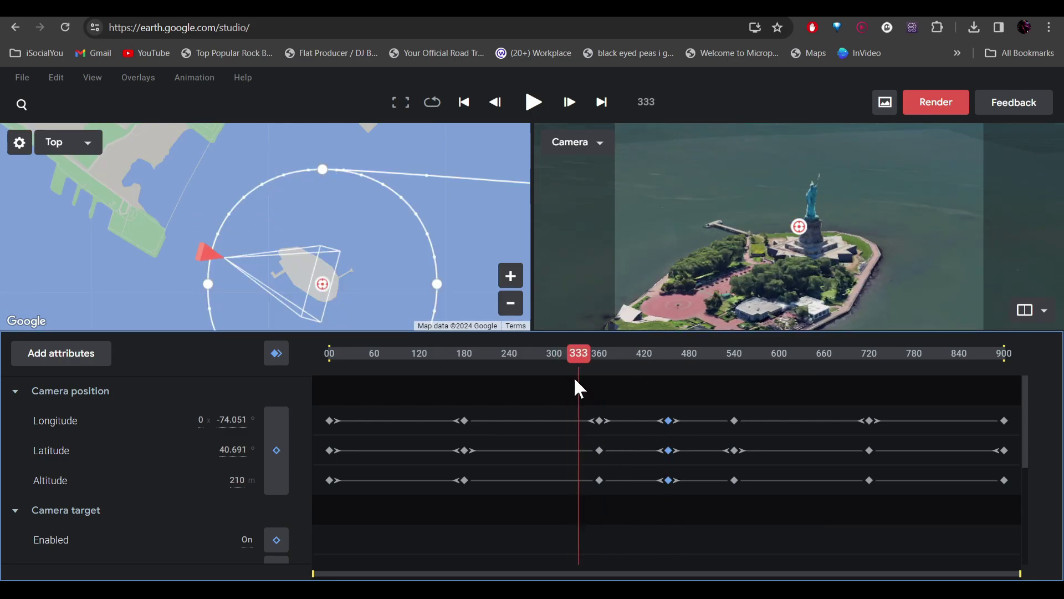
{"action": "left_click", "coordinate": [532, 102]}
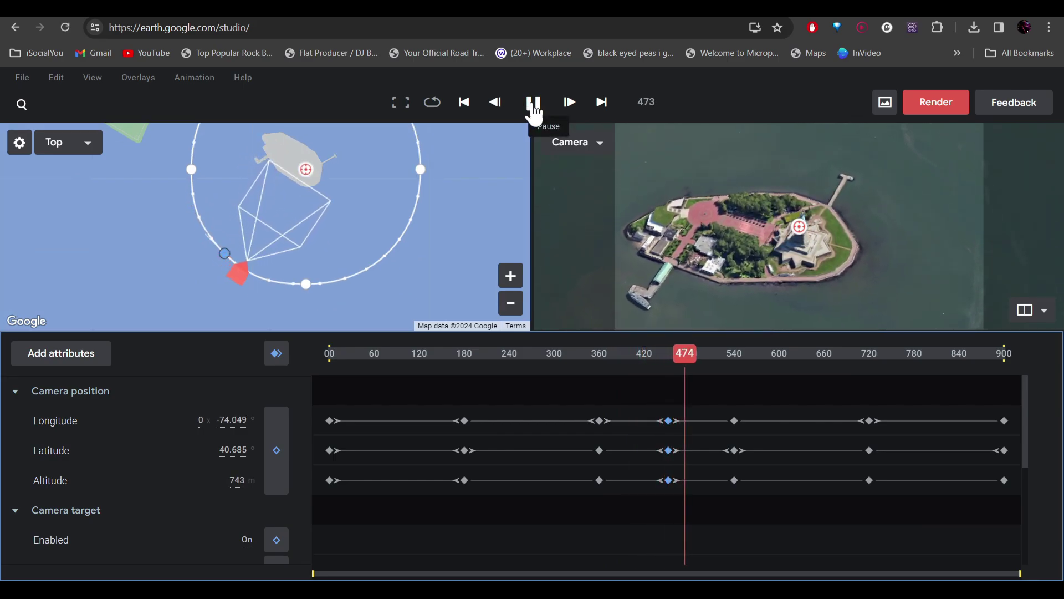
{"action": "left_click", "coordinate": [532, 104]}
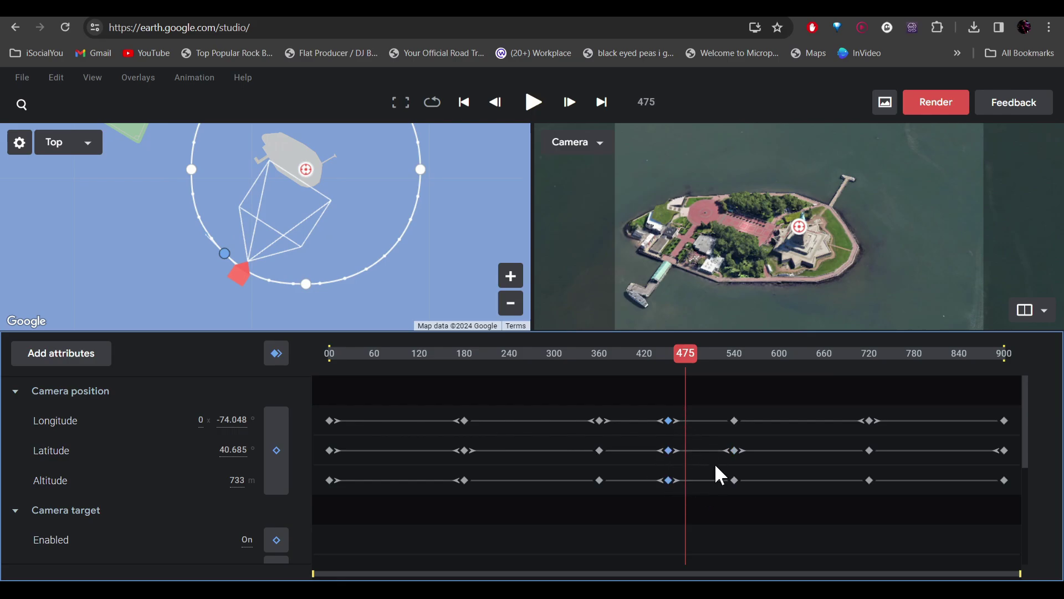
Move the playhead to frame 842, look through the available attributes and add the Time of day attribute
{"action": "left_click_drag", "start_coordinate": [687, 353], "coordinate": [726, 398]}
{"action": "left_click", "coordinate": [958, 354]}
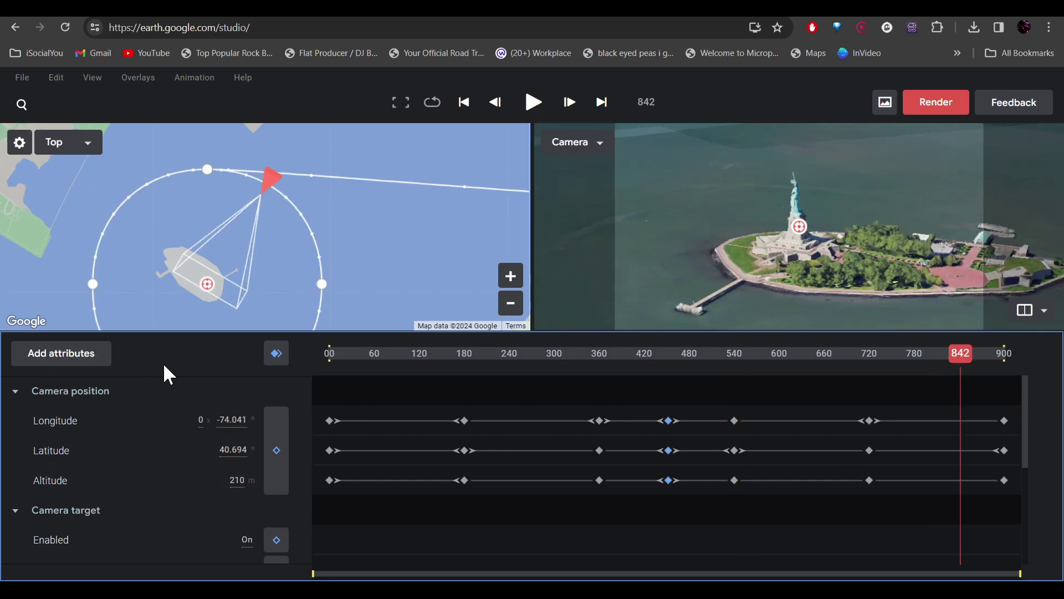
{"action": "left_click", "coordinate": [74, 372]}
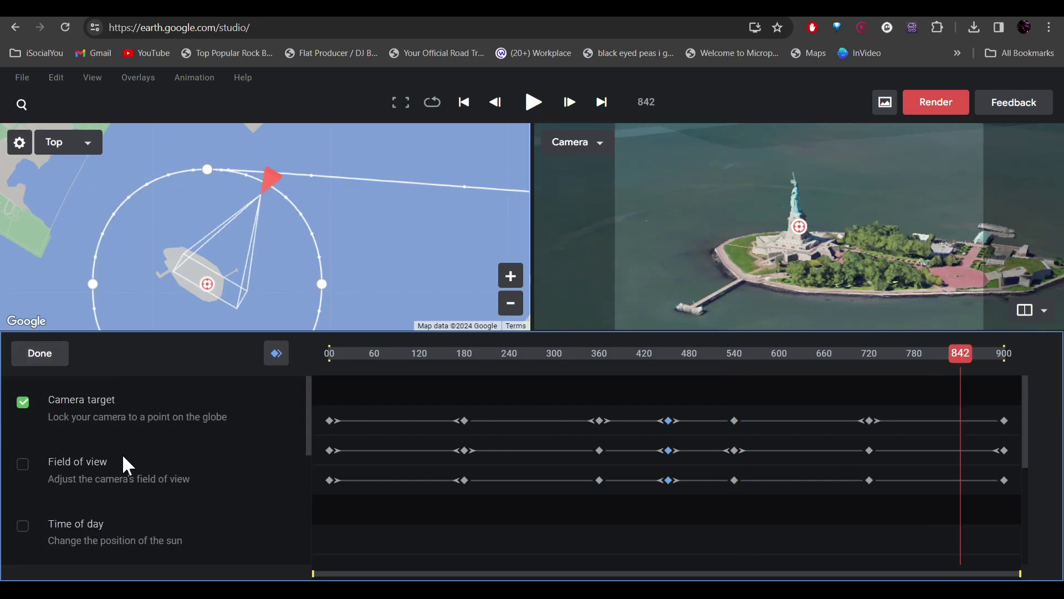
{"action": "scroll", "coordinate": [122, 454], "scroll_direction": "down", "scroll_amount": 1}
{"action": "scroll", "coordinate": [122, 454], "scroll_direction": "up", "scroll_amount": 1}
{"action": "scroll", "coordinate": [88, 478], "scroll_direction": "down", "scroll_amount": 1}
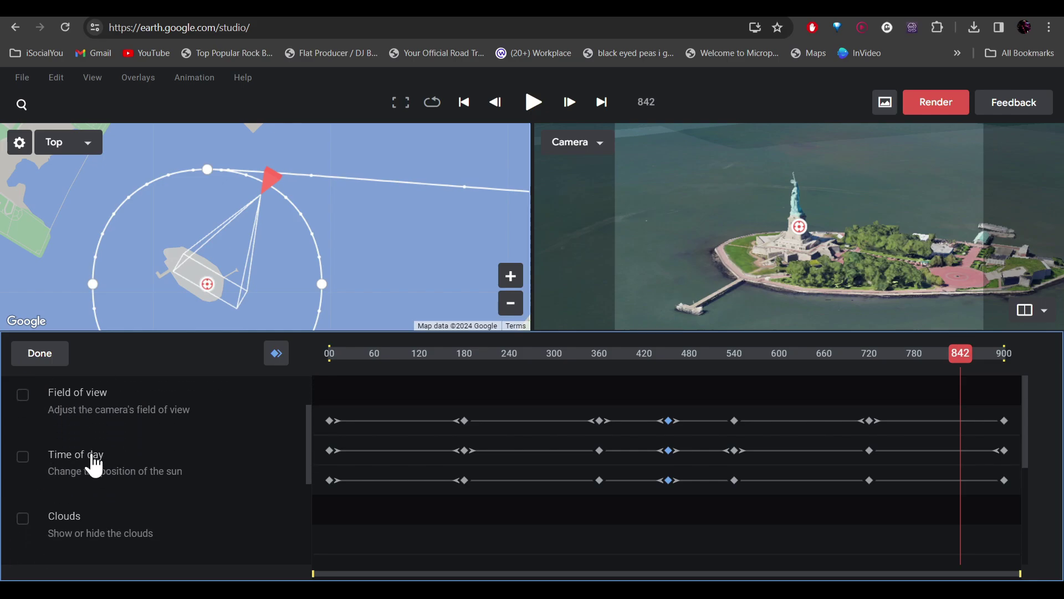
{"action": "scroll", "coordinate": [87, 467], "scroll_direction": "down", "scroll_amount": 1}
{"action": "scroll", "coordinate": [84, 464], "scroll_direction": "down", "scroll_amount": 2}
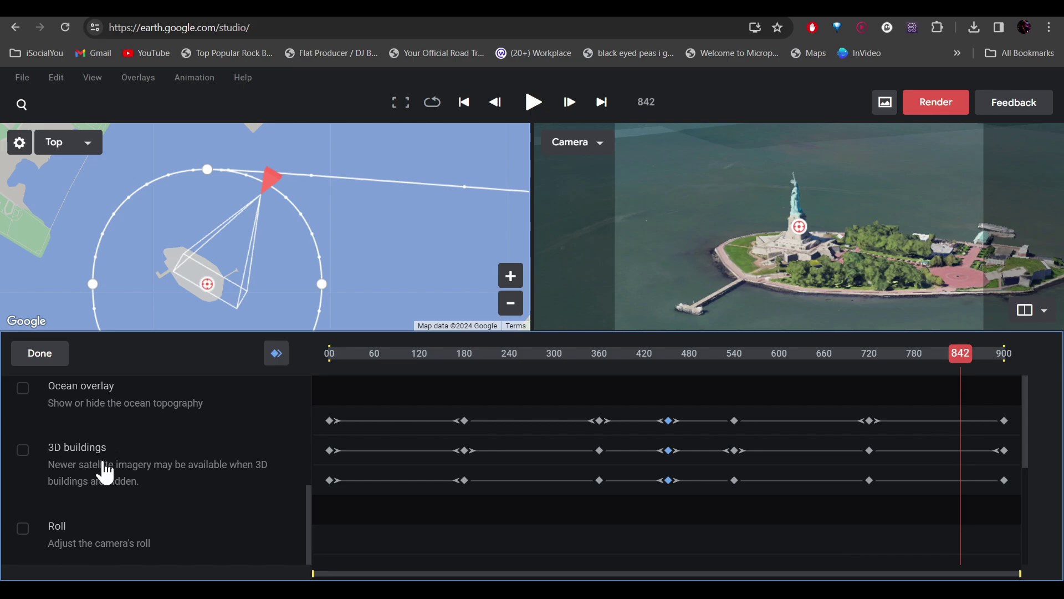
{"action": "scroll", "coordinate": [105, 474], "scroll_direction": "up", "scroll_amount": 3}
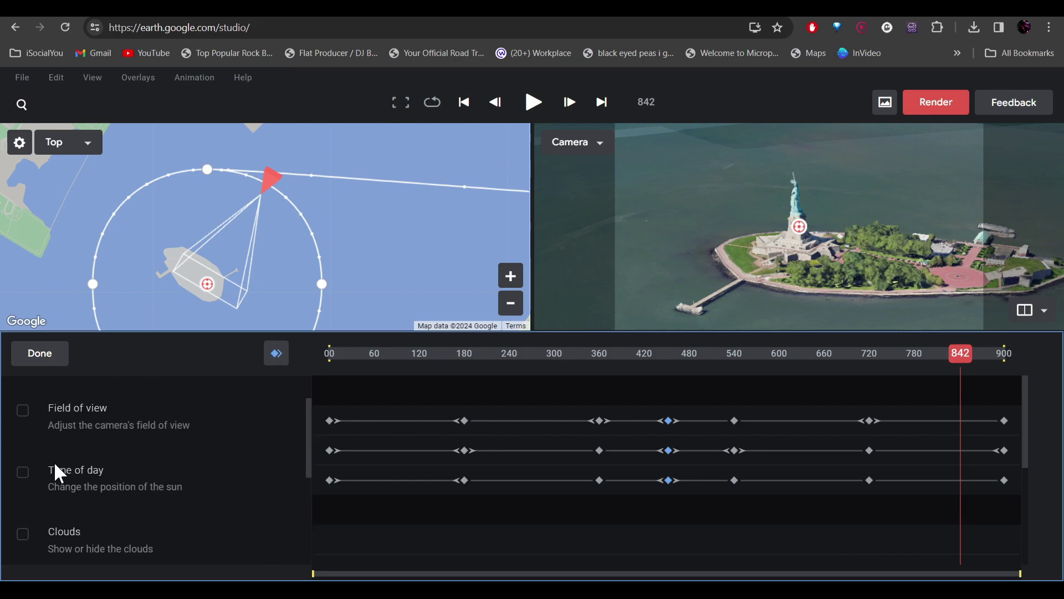
{"action": "left_click", "coordinate": [23, 472]}
{"action": "left_click", "coordinate": [41, 355]}
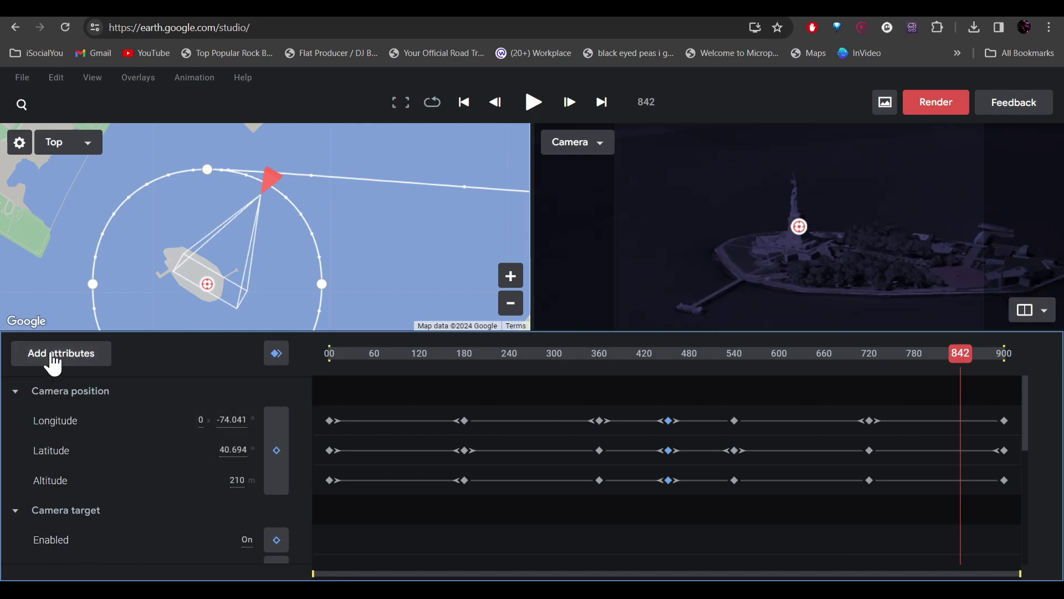
Add a Time keyframe at frame 0 with the time of day set to 08:00 on 29/3/2024
{"action": "scroll", "coordinate": [219, 459], "scroll_direction": "down", "scroll_amount": 5}
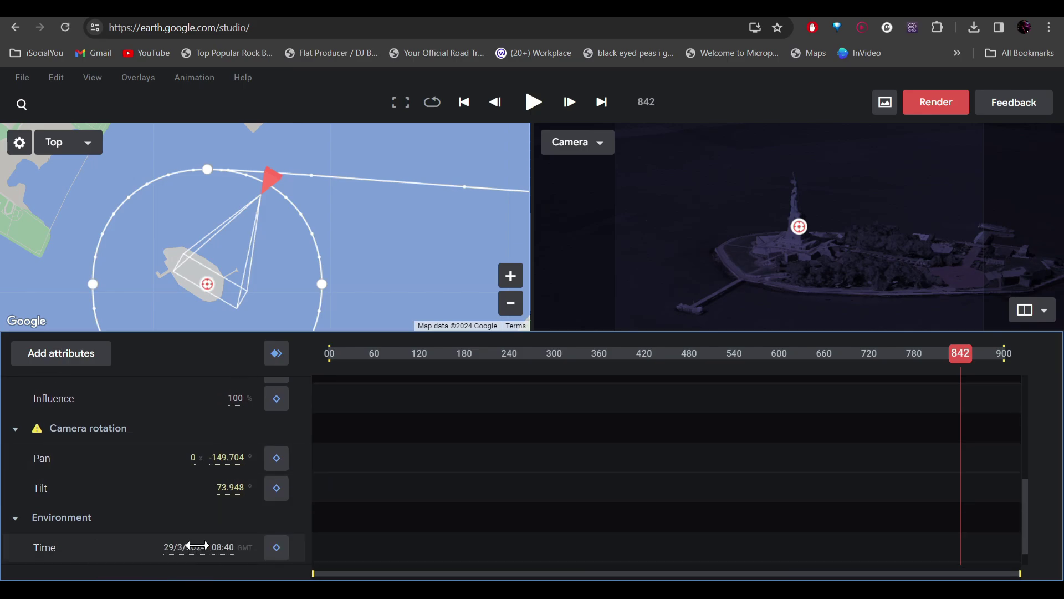
{"action": "left_click_drag", "start_coordinate": [962, 349], "coordinate": [280, 397]}
{"action": "left_click_drag", "start_coordinate": [237, 554], "coordinate": [195, 523]}
{"action": "left_click", "coordinate": [276, 548]}
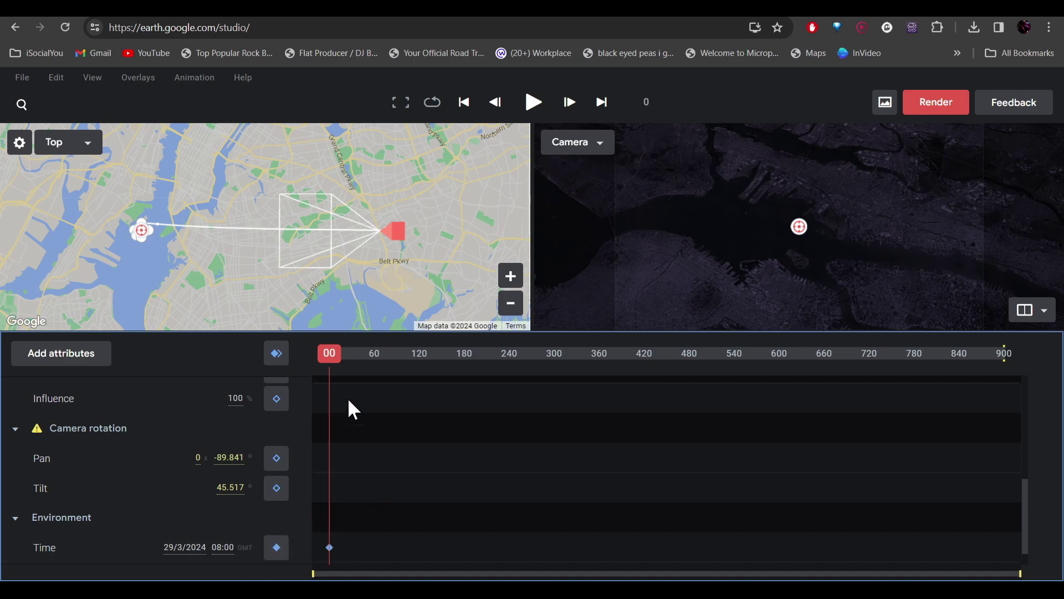
Set the time of day to 11:43 at frame 135 and play the animation from frame 0 to preview the lighting
{"action": "left_click_drag", "start_coordinate": [330, 353], "coordinate": [431, 365]}
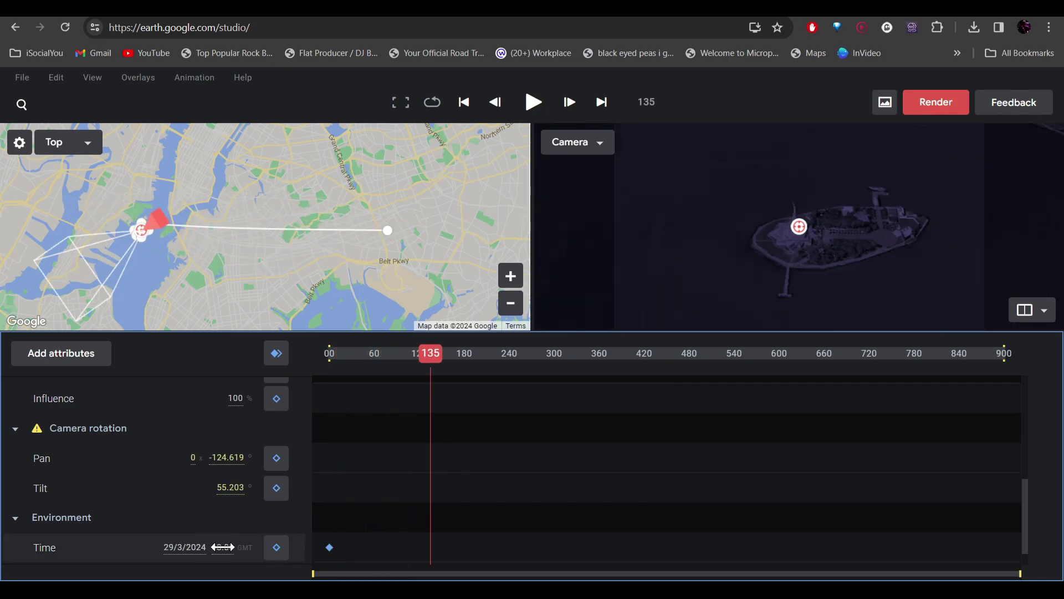
{"action": "left_click_drag", "start_coordinate": [222, 547], "coordinate": [244, 547]}
{"action": "left_click_drag", "start_coordinate": [428, 353], "coordinate": [208, 358]}
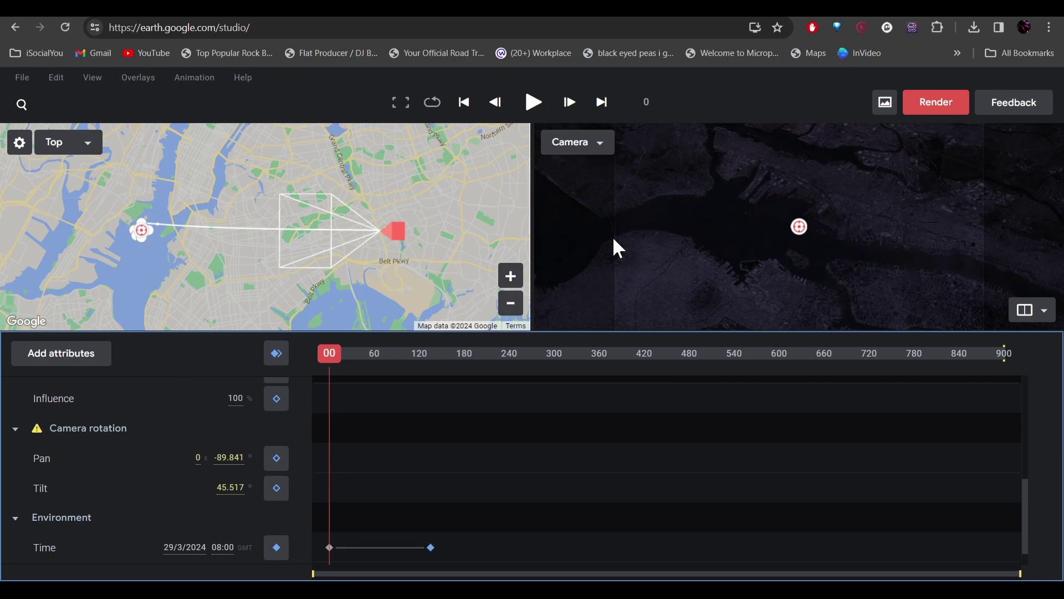
{"action": "left_click", "coordinate": [531, 103]}
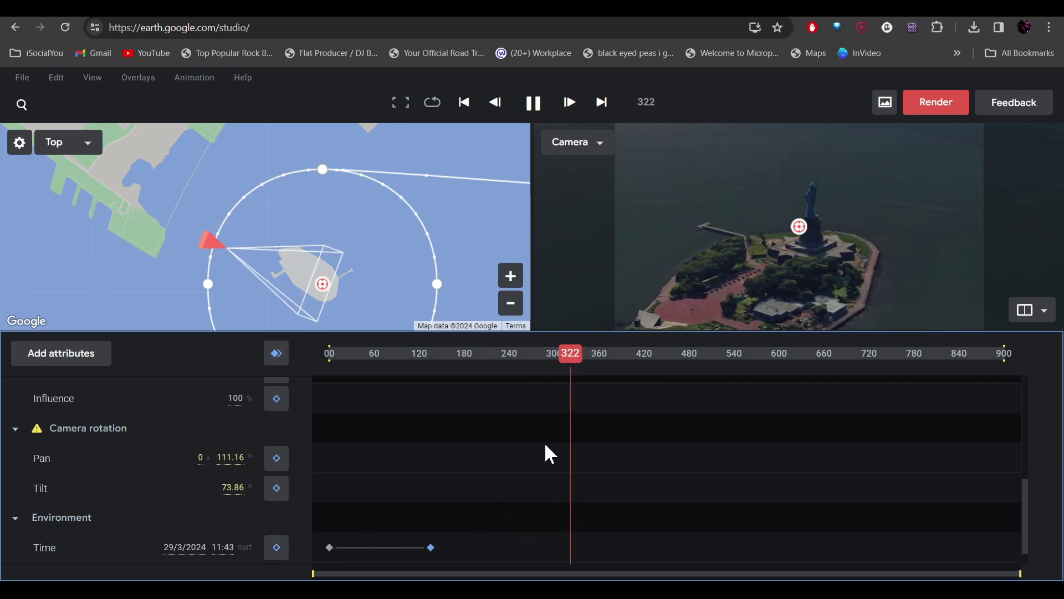
Stop playback, delete both Time keyframes and return the playhead to frame 0
{"action": "left_click", "coordinate": [437, 529]}
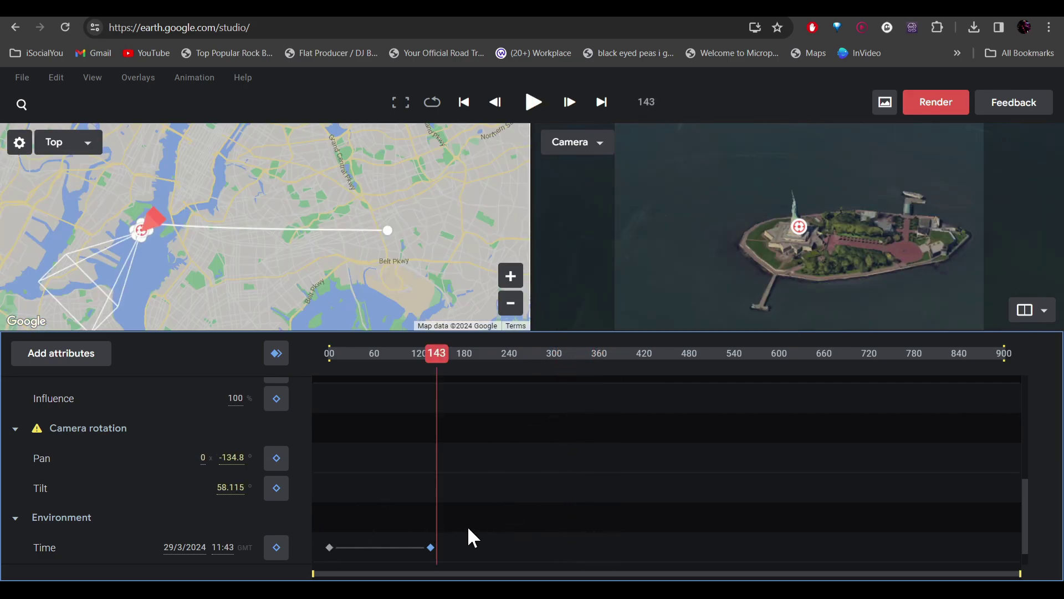
{"action": "left_click", "coordinate": [268, 550]}
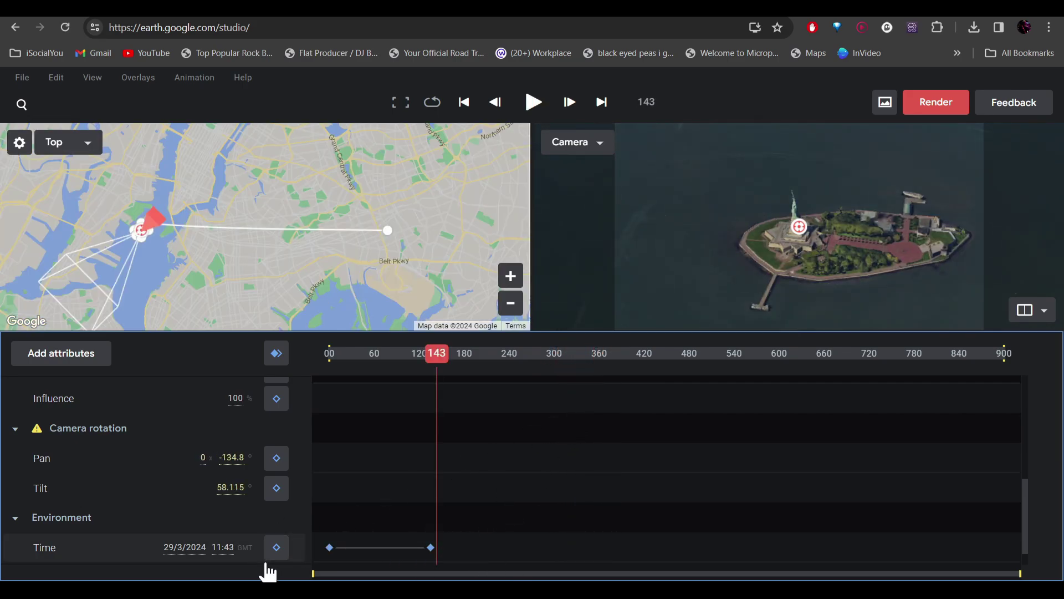
{"action": "key", "text": "Delete"}
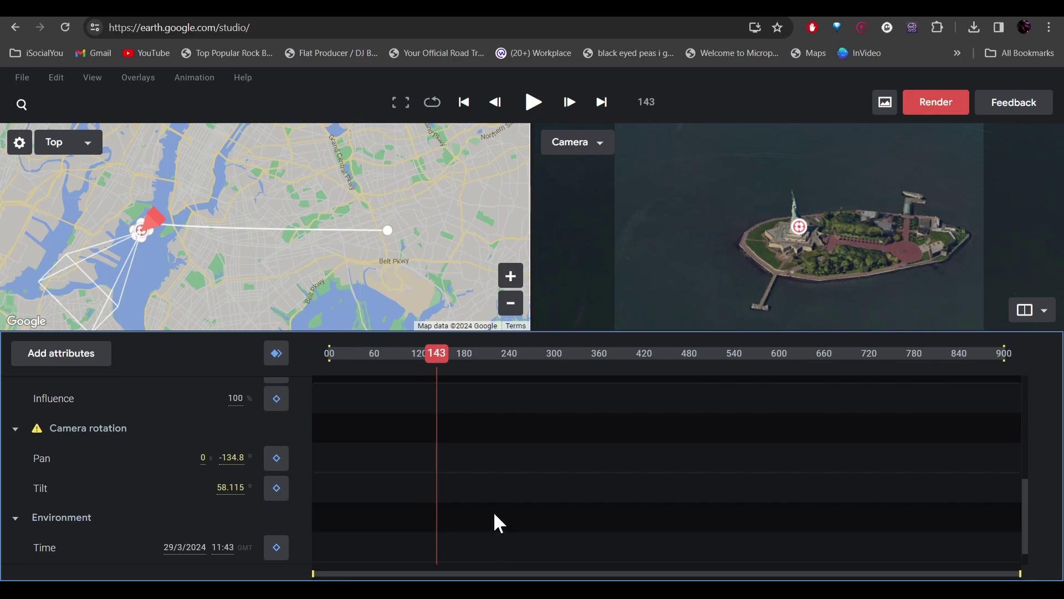
{"action": "left_click_drag", "start_coordinate": [435, 402], "coordinate": [299, 457]}
{"action": "scroll", "coordinate": [299, 457], "scroll_direction": "up", "scroll_amount": 1}
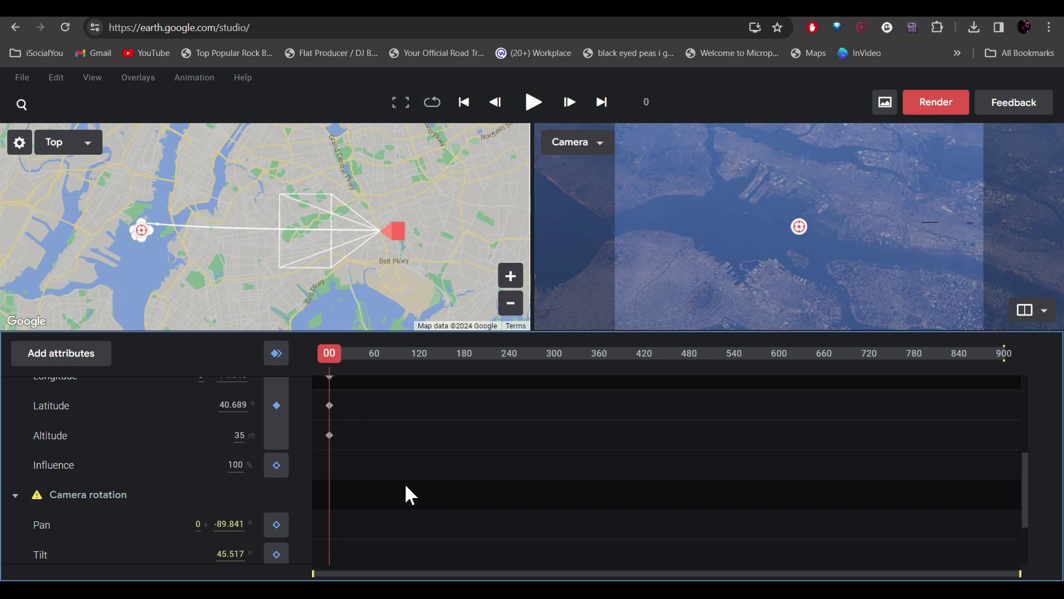
{"action": "scroll", "coordinate": [543, 401], "scroll_direction": "up", "scroll_amount": 1}
{"action": "key", "text": "ctrl+z"}
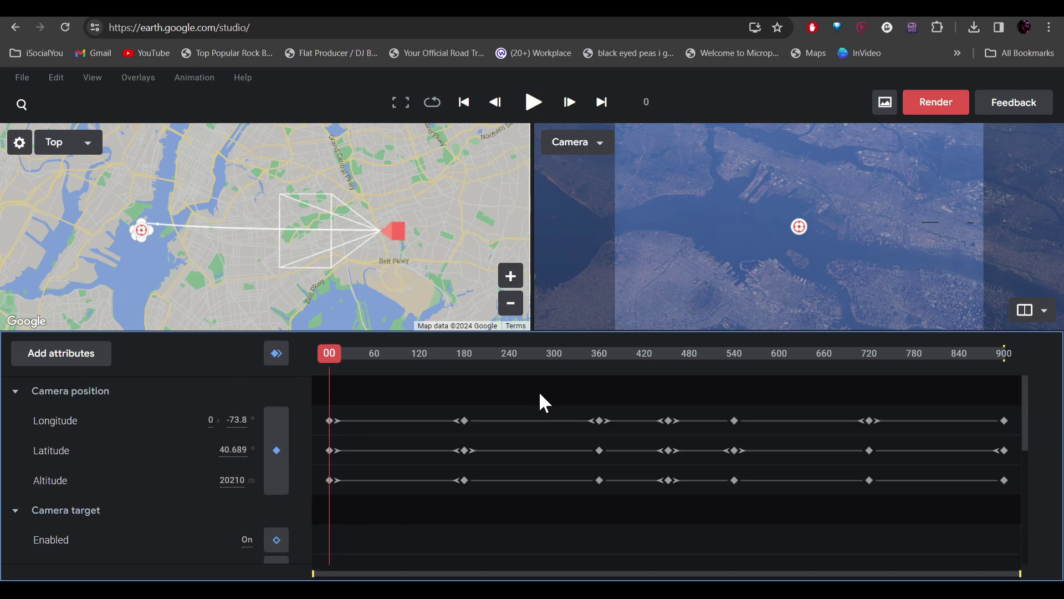
Open the render settings, name the render Liberty and set its attribution position to Top left
{"action": "left_click", "coordinate": [936, 103]}
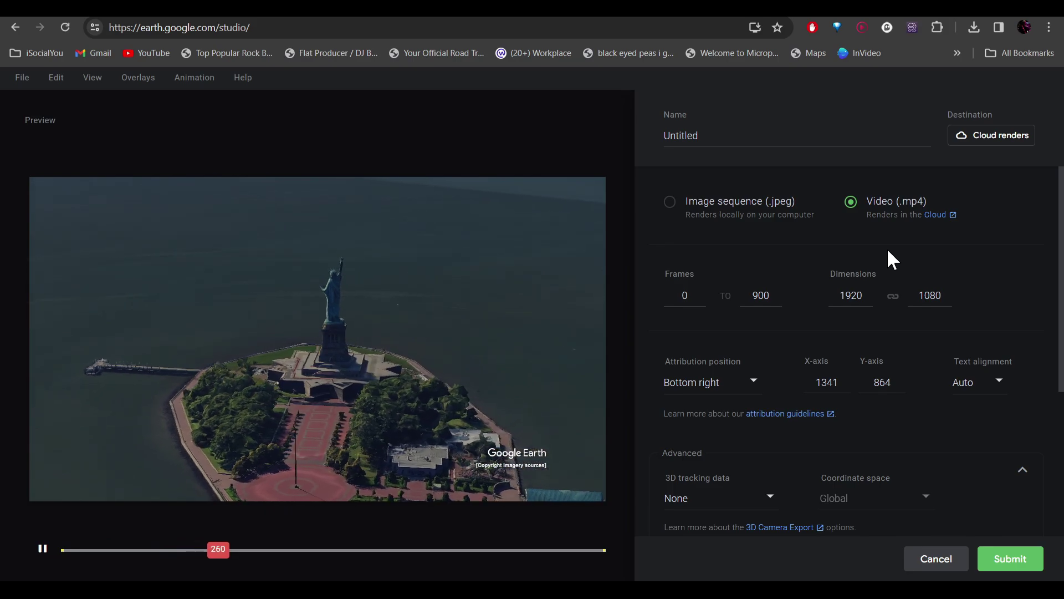
{"action": "left_click", "coordinate": [723, 137]}
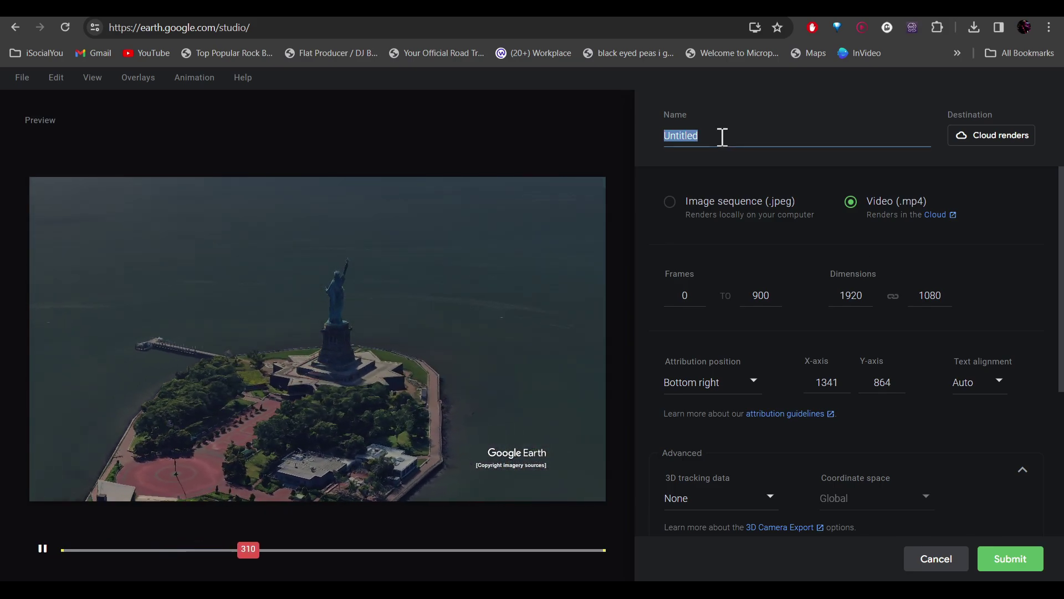
{"action": "type", "text": "Liberty"}
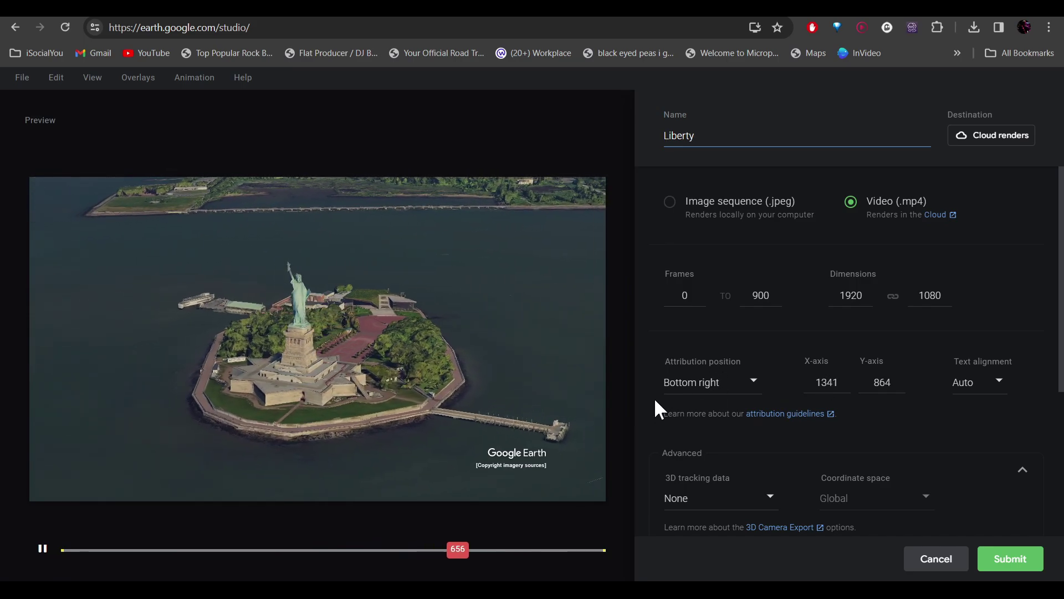
{"action": "left_click", "coordinate": [736, 384]}
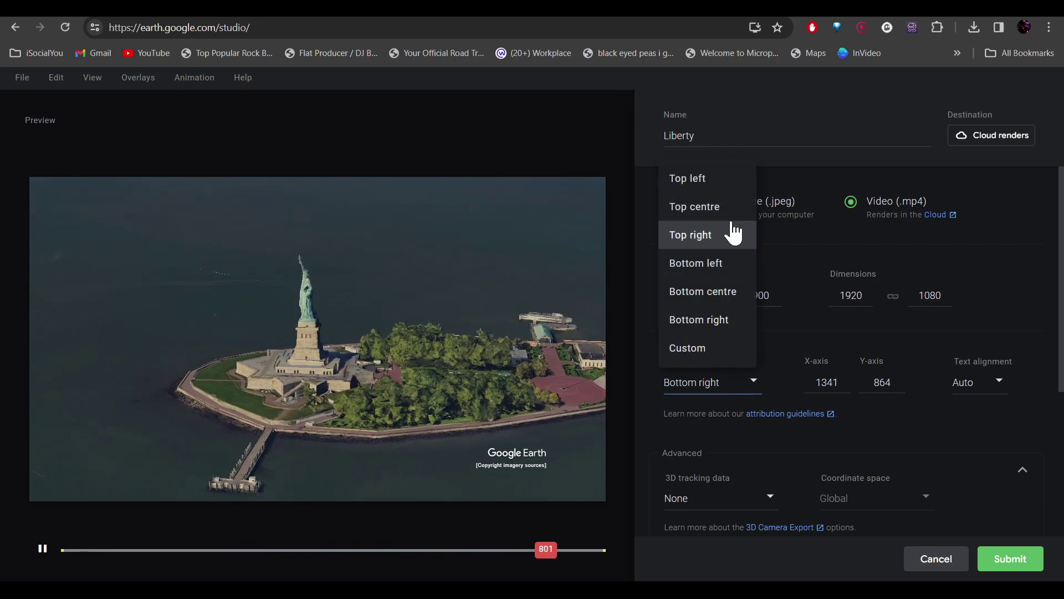
{"action": "left_click", "coordinate": [713, 180]}
Submit the cloud render with the Clean map style and view its download email in Gmail
{"action": "scroll", "coordinate": [715, 244], "scroll_direction": "down", "scroll_amount": 4}
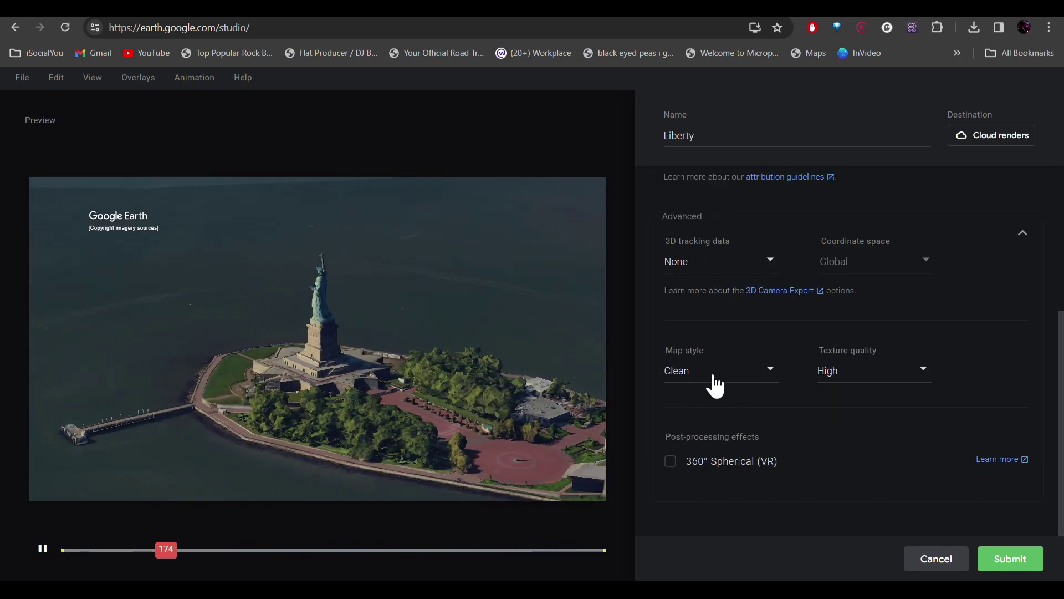
{"action": "left_click", "coordinate": [765, 375]}
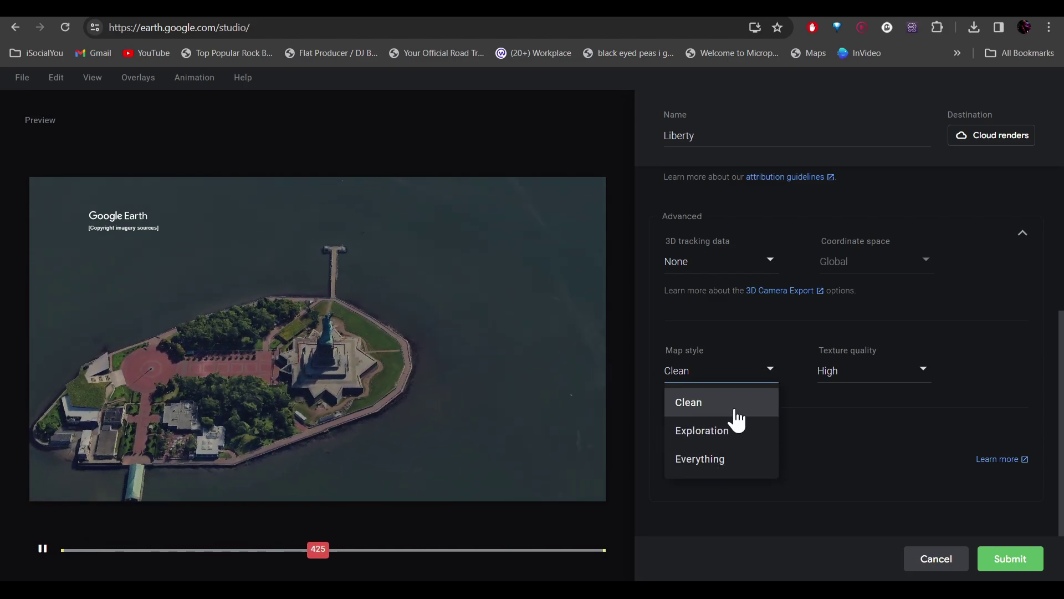
{"action": "left_click", "coordinate": [714, 431]}
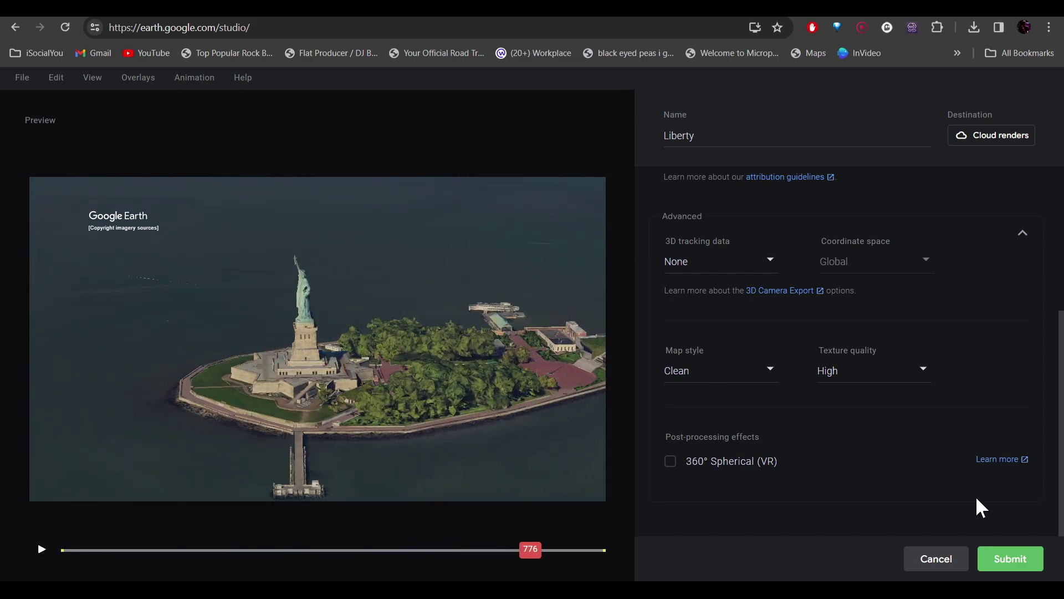
{"action": "left_click", "coordinate": [1018, 560]}
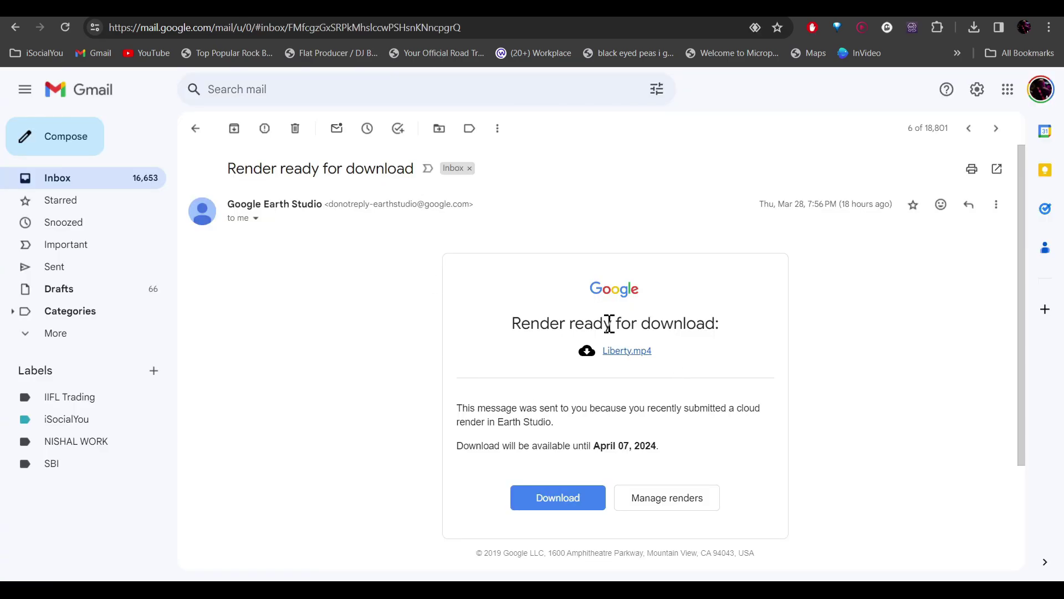
{"action": "scroll", "coordinate": [714, 394], "scroll_direction": "down", "scroll_amount": 2}
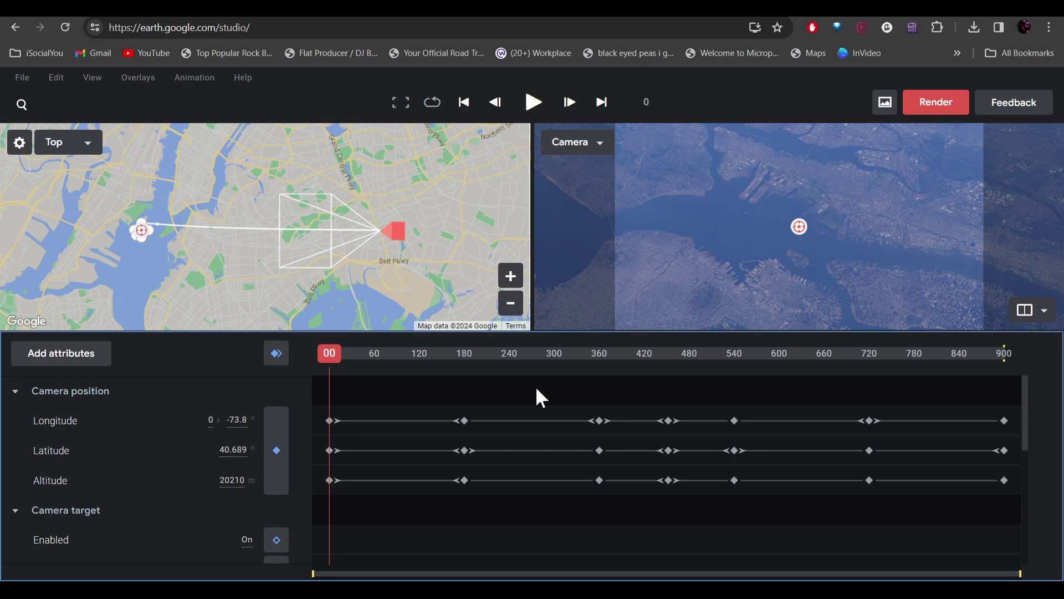
Start a new blank project in Earth Studio and name it test
{"action": "left_click", "coordinate": [24, 80]}
{"action": "mouse_move", "coordinate": [111, 108]}
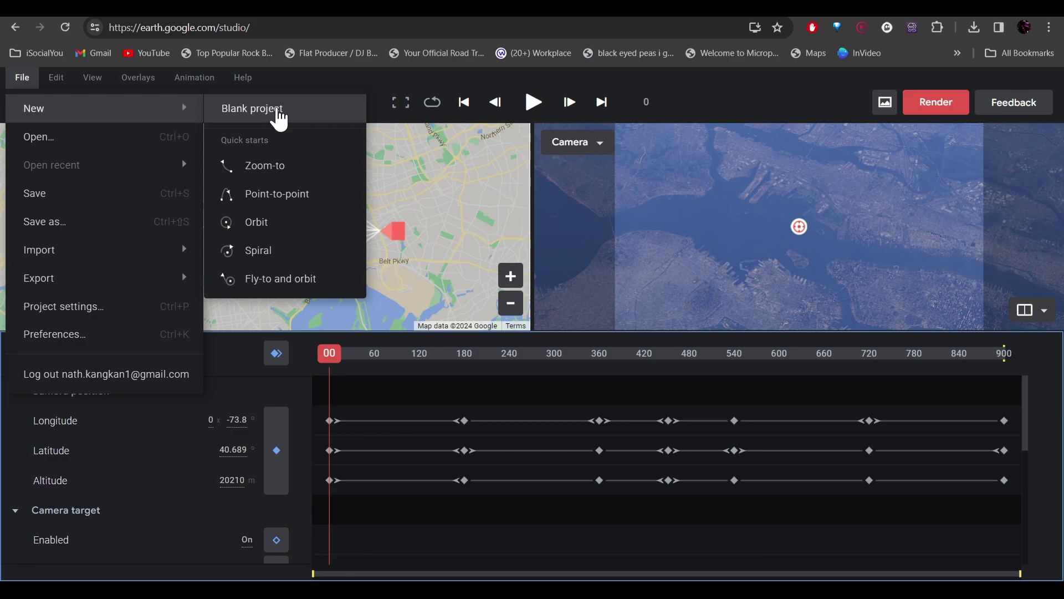
{"action": "left_click", "coordinate": [279, 112]}
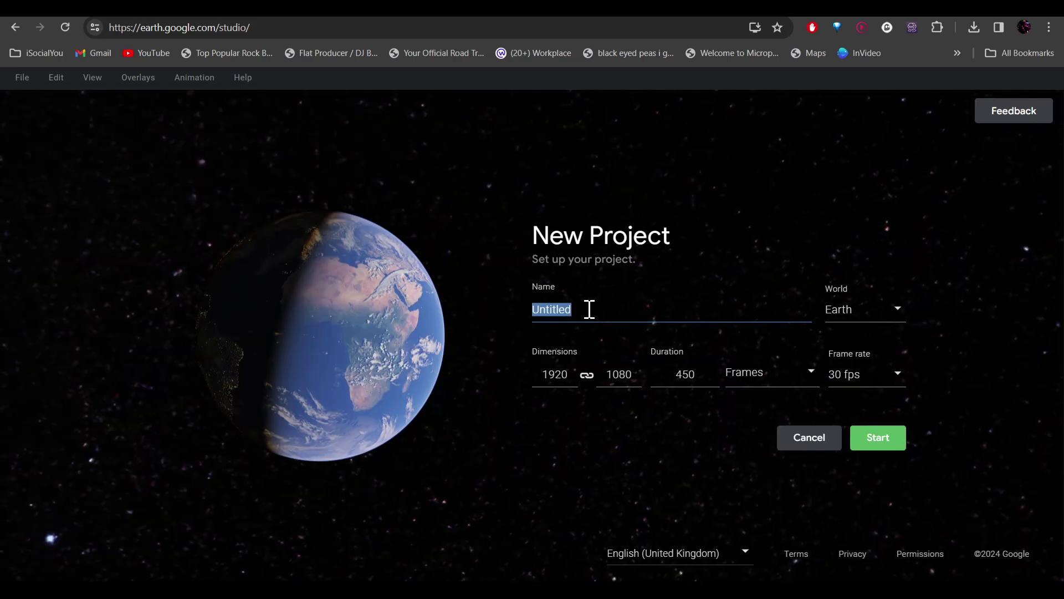
{"action": "type", "text": "test"}
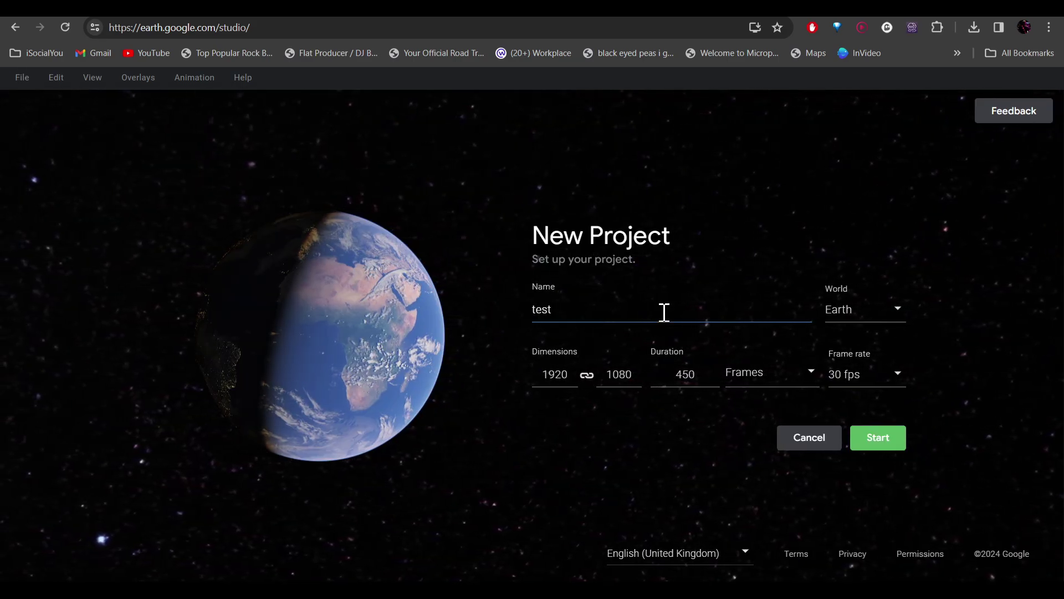
Keep Earth as the world, switch the duration unit to Timecode and create the blank project
{"action": "left_click", "coordinate": [875, 310]}
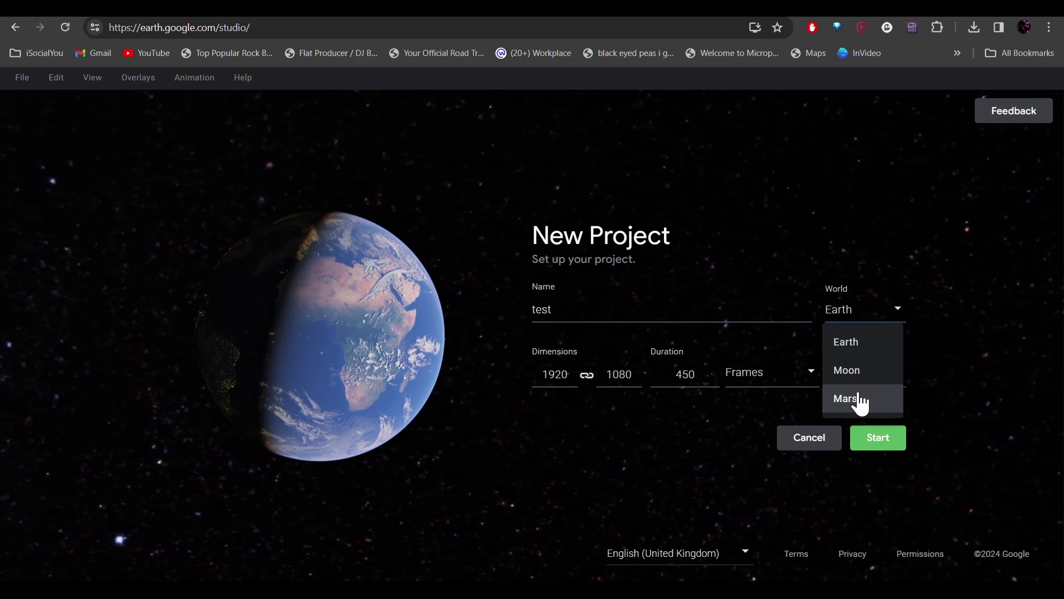
{"action": "left_click", "coordinate": [580, 399]}
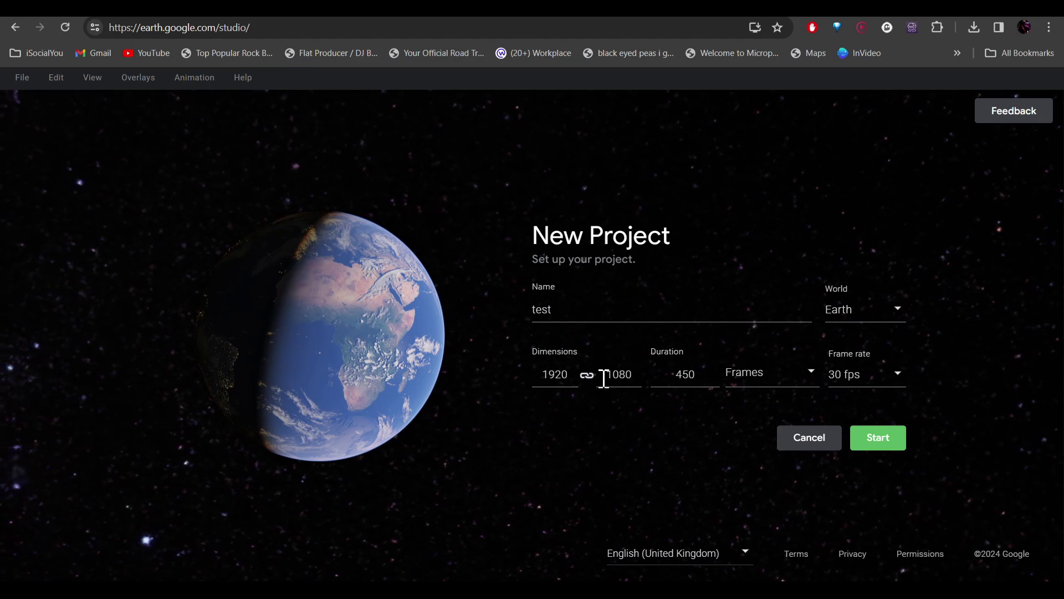
{"action": "left_click", "coordinate": [767, 376]}
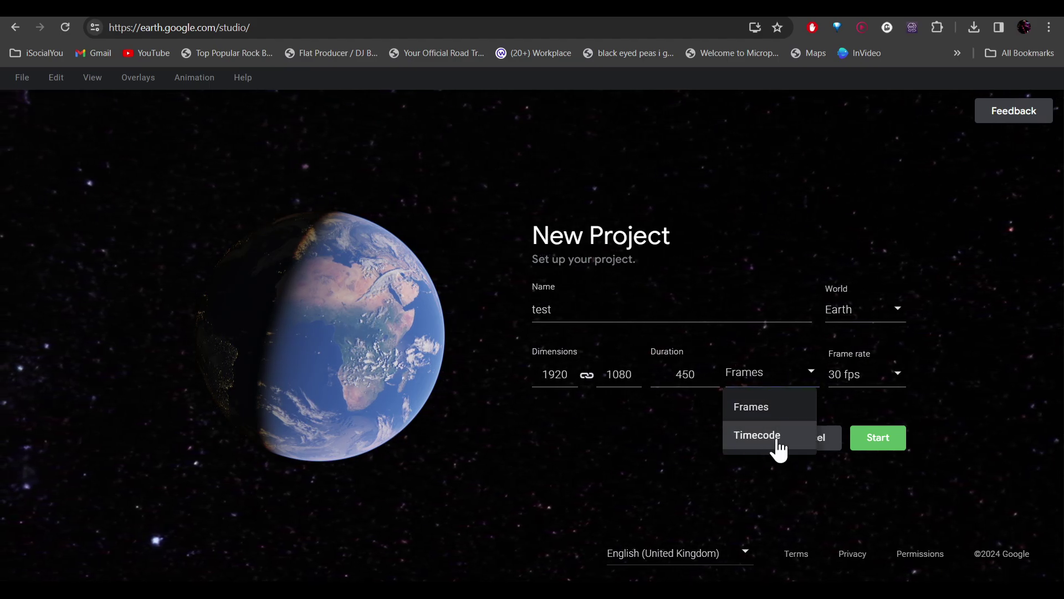
{"action": "left_click", "coordinate": [760, 442]}
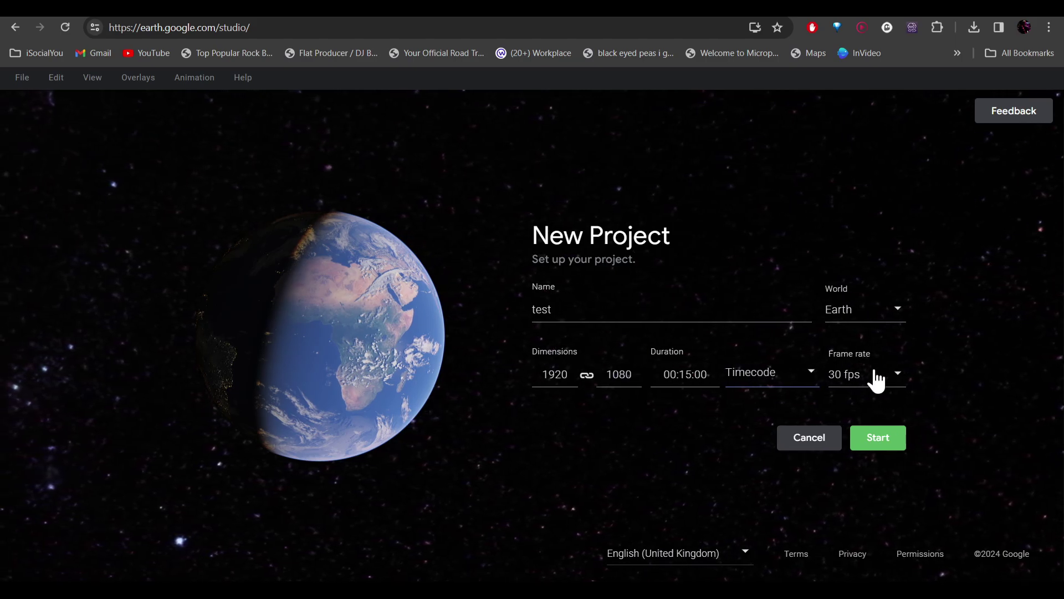
{"action": "left_click", "coordinate": [886, 443]}
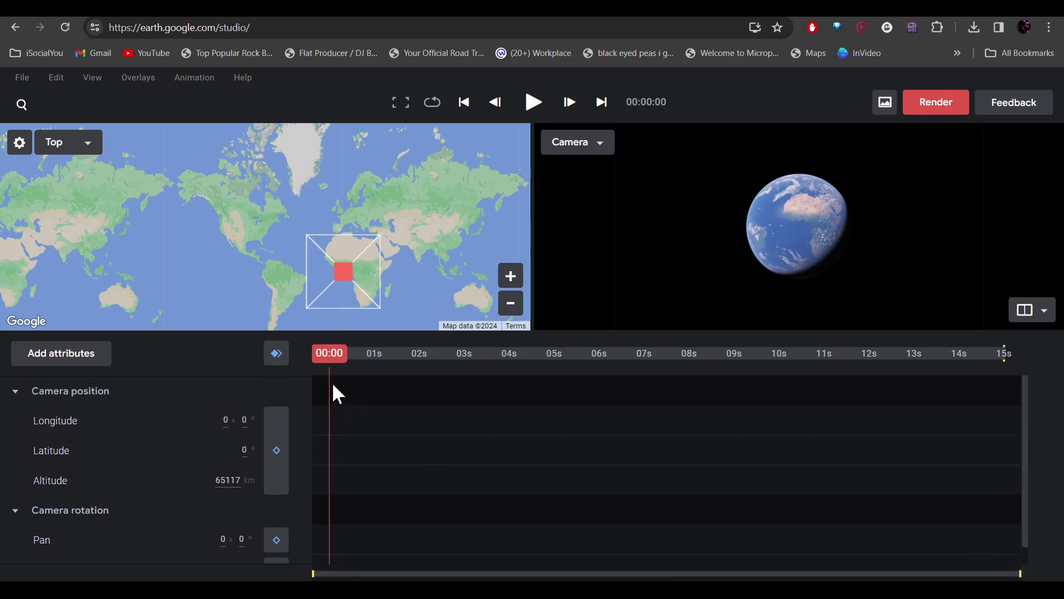
Set the camera altitude to 300 m at 00:02:24 and preview the descent from the start of the timeline
{"action": "left_click_drag", "start_coordinate": [327, 353], "coordinate": [248, 384]}
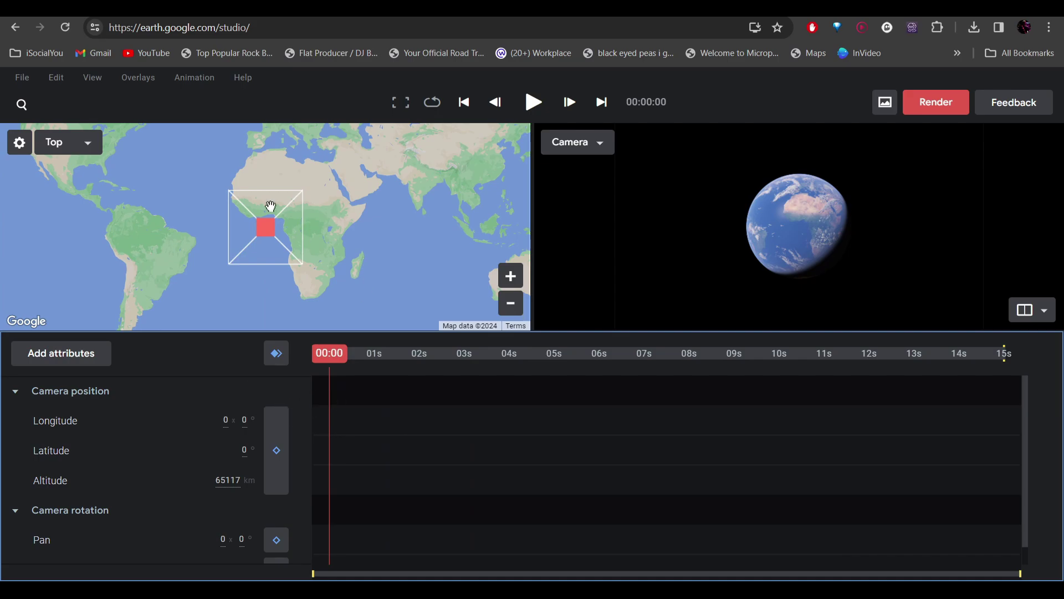
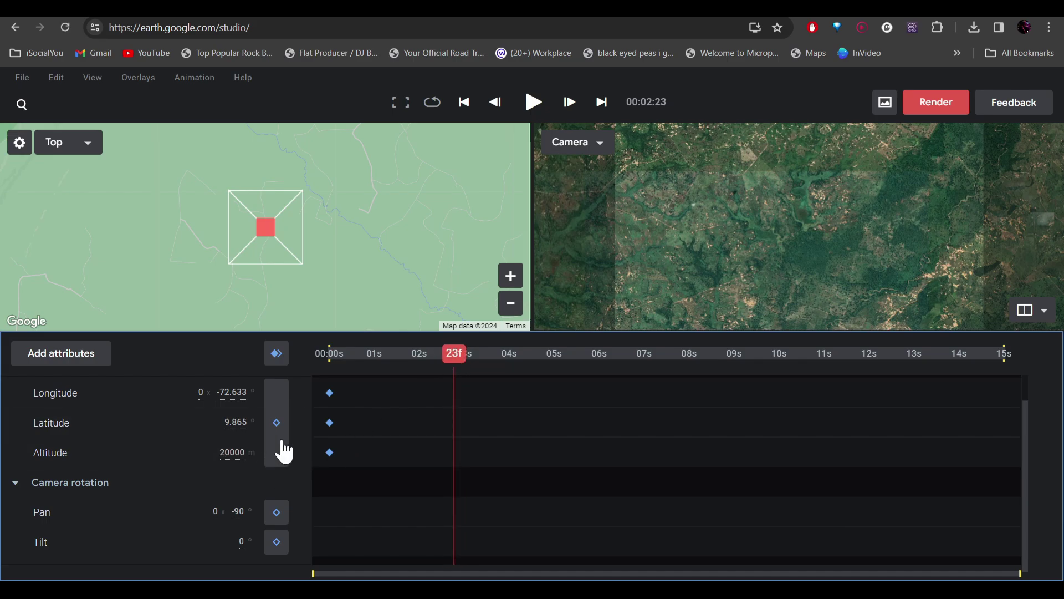
{"action": "left_click", "coordinate": [227, 453]}
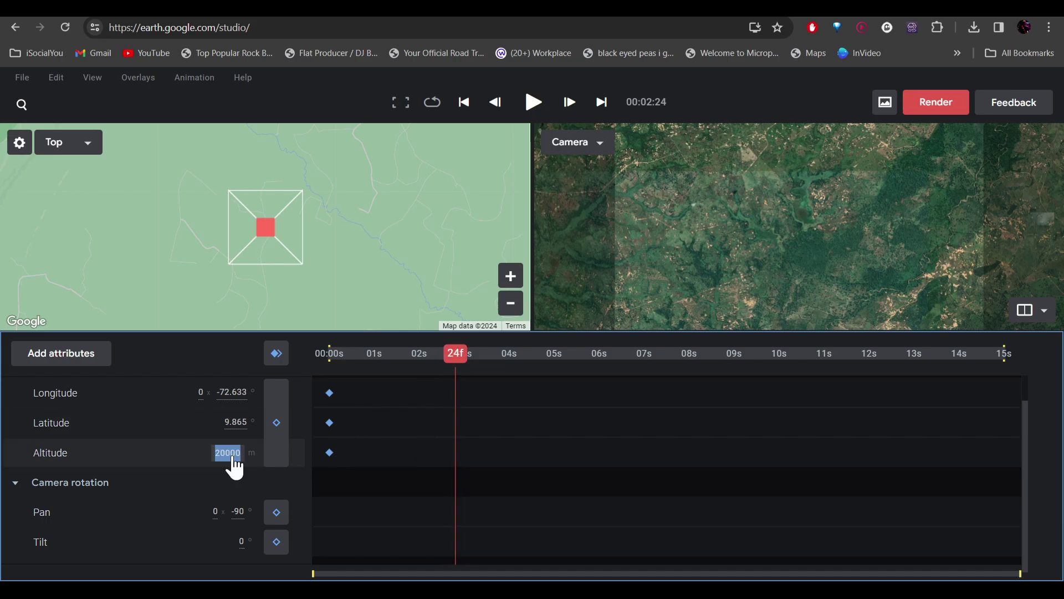
{"action": "type", "text": "300"}
{"action": "key", "text": "Return"}
{"action": "left_click_drag", "start_coordinate": [464, 351], "coordinate": [209, 355]}
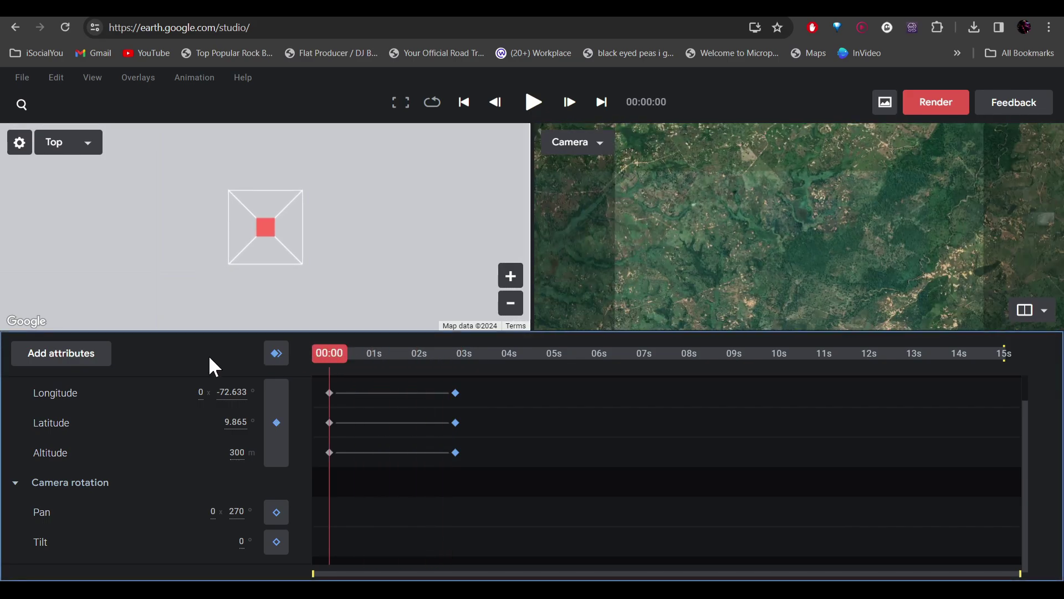
{"action": "left_click", "coordinate": [532, 103]}
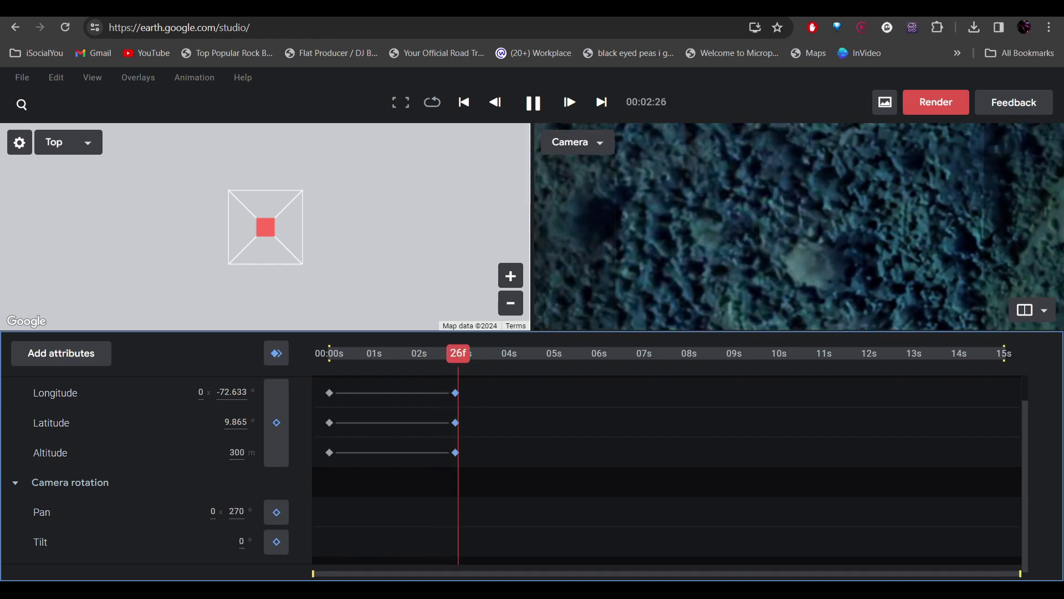
{"action": "key", "text": "space"}
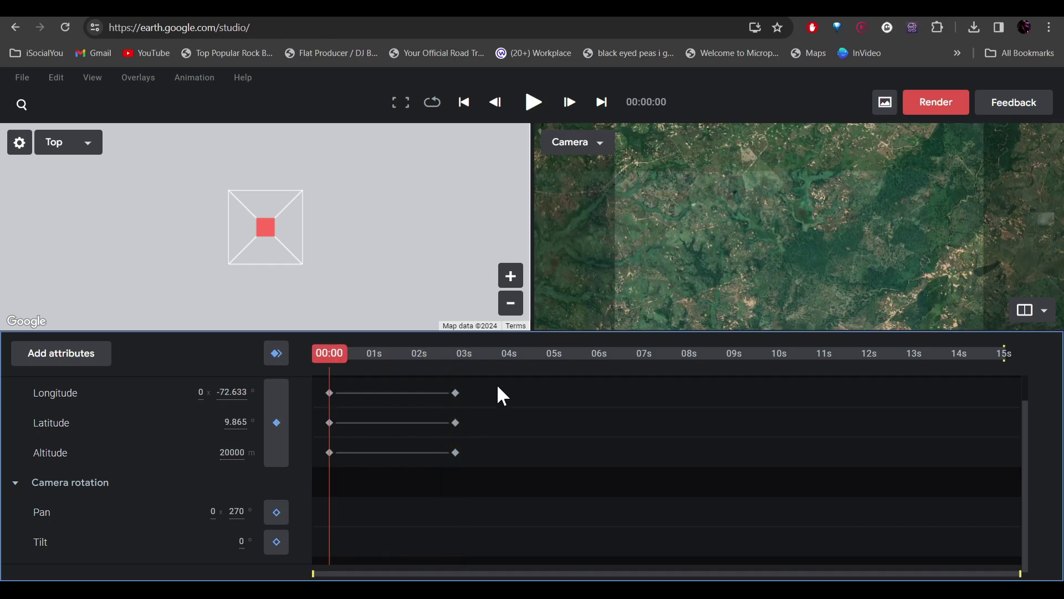
Delete all camera position keyframes and fly to the coastal city at longitude -43.173°, latitude -22.907° using place search
{"action": "left_click_drag", "start_coordinate": [496, 384], "coordinate": [314, 477]}
{"action": "key", "text": "Delete"}
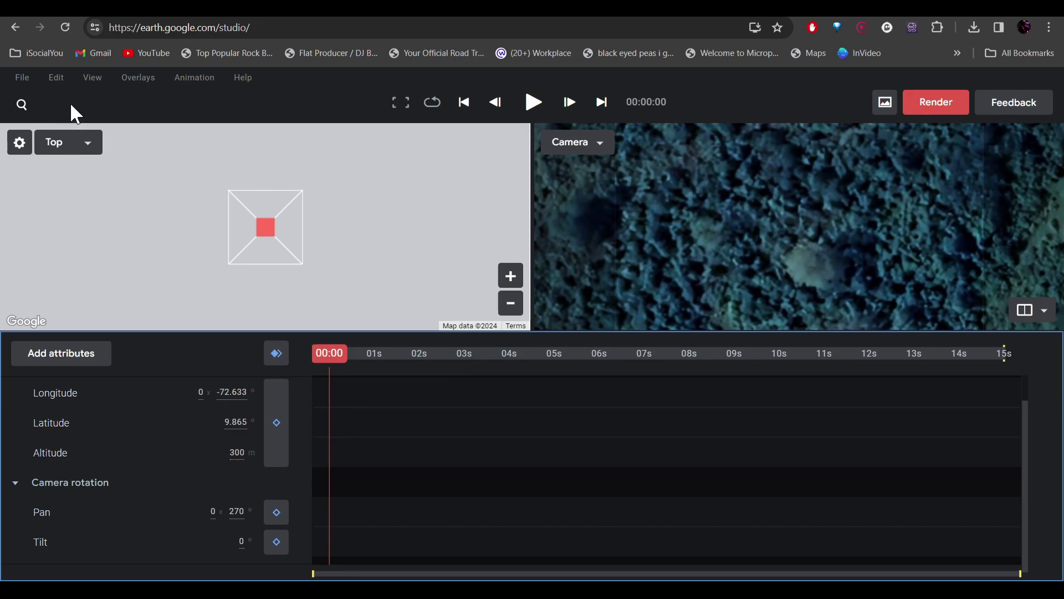
{"action": "left_click", "coordinate": [22, 105]}
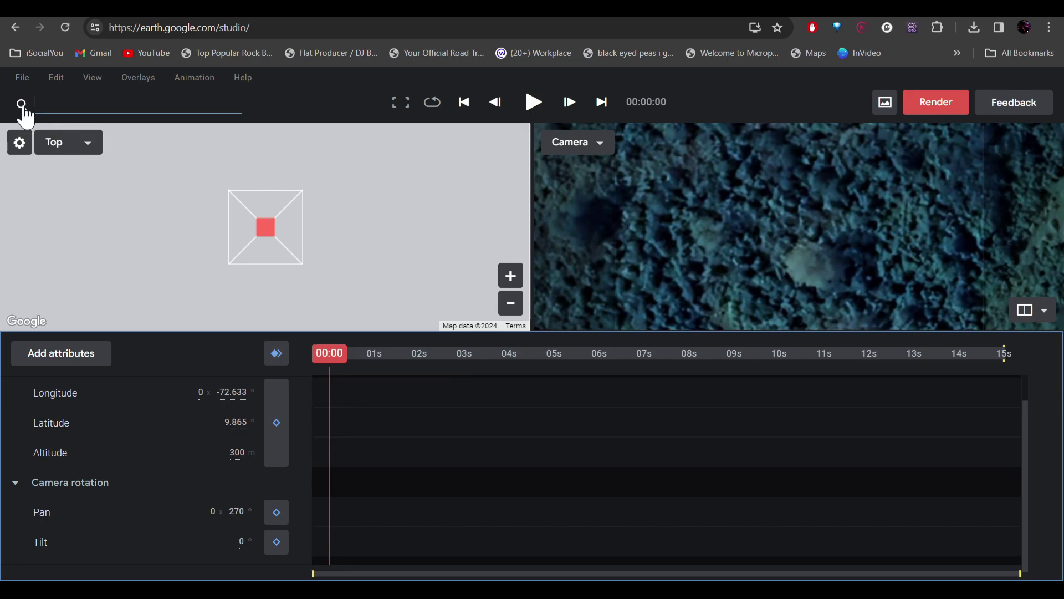
{"action": "left_click", "coordinate": [103, 191]}
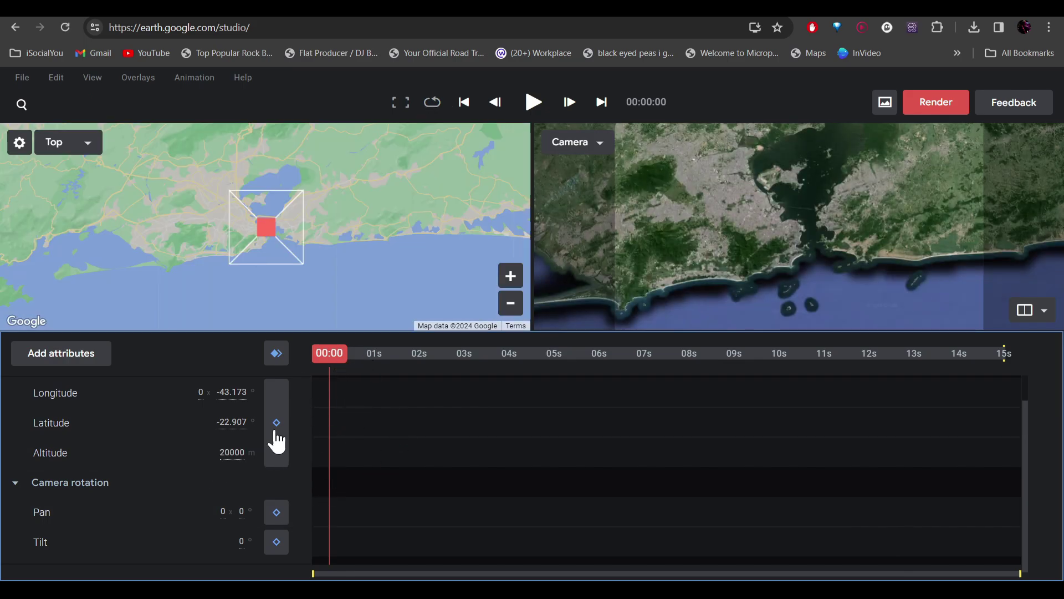
Keyframe the camera position at 00:00:00 and set its altitude to 210 m at 00:02:09
{"action": "left_click", "coordinate": [276, 425]}
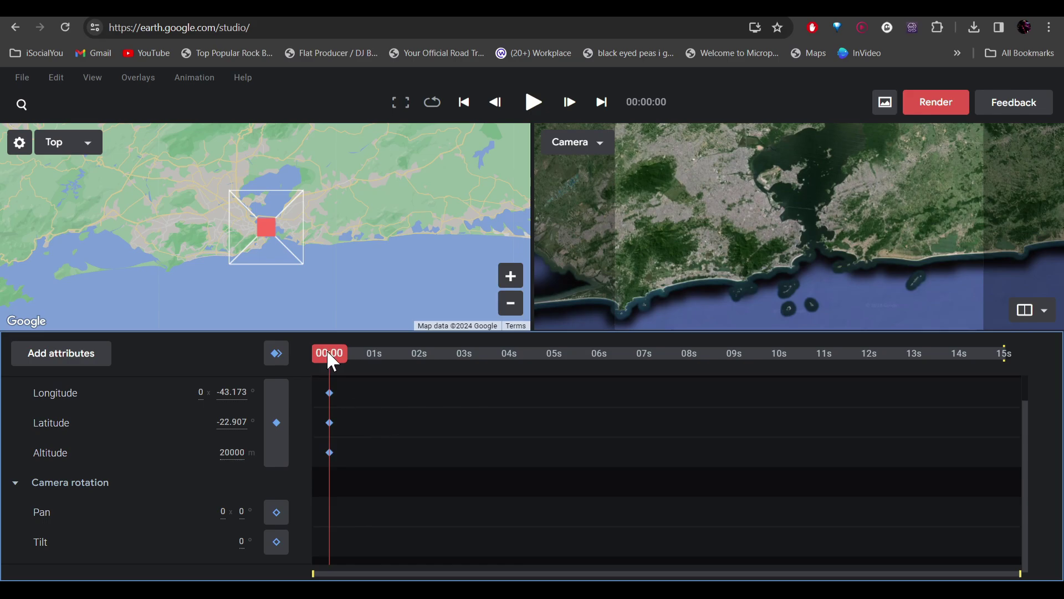
{"action": "left_click_drag", "start_coordinate": [328, 351], "coordinate": [432, 361]}
{"action": "left_click", "coordinate": [234, 452]}
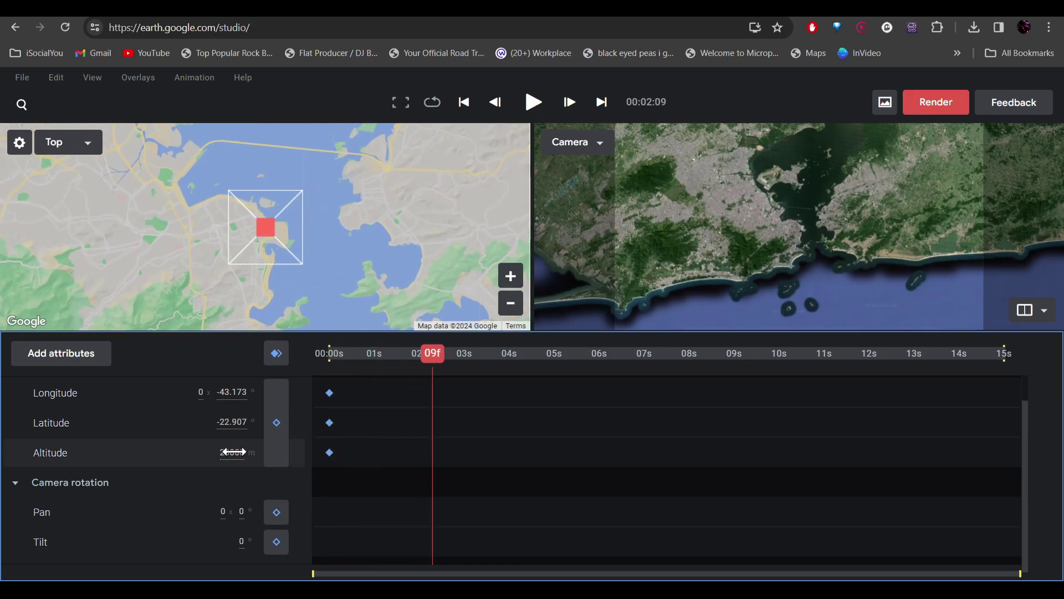
{"action": "type", "text": "210"}
{"action": "key", "text": "Return"}
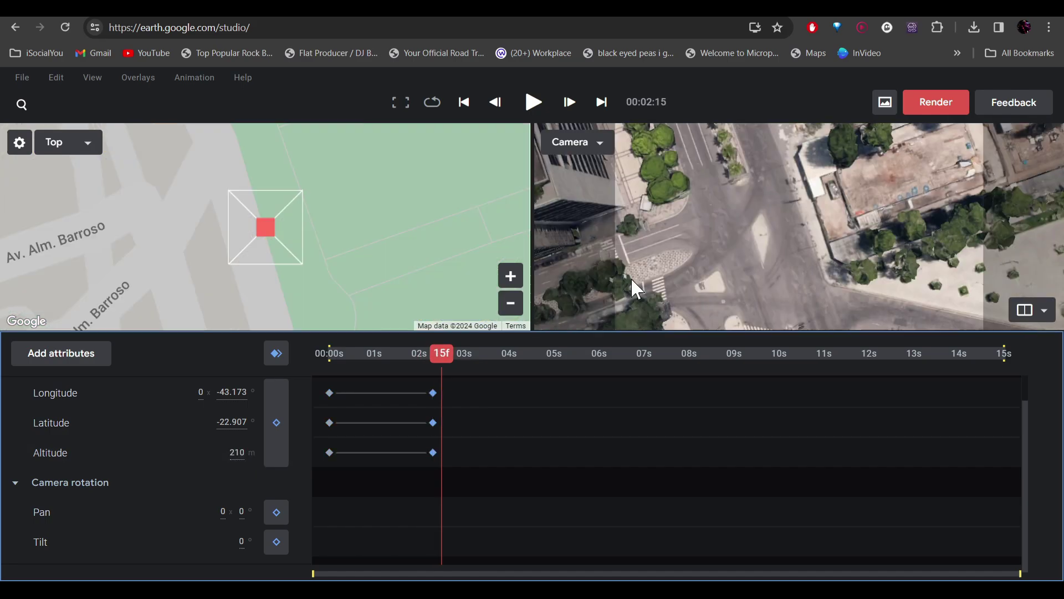
{"action": "mouse_move", "coordinate": [631, 277]}
{"action": "left_mouse_down"}
{"action": "mouse_move", "coordinate": [734, 218]}
{"action": "mouse_move", "coordinate": [686, 273]}
{"action": "mouse_move", "coordinate": [553, 325]}
{"action": "left_mouse_up"}
{"action": "left_click", "coordinate": [511, 304]}
{"action": "left_click_drag", "start_coordinate": [266, 223], "coordinate": [270, 233]}
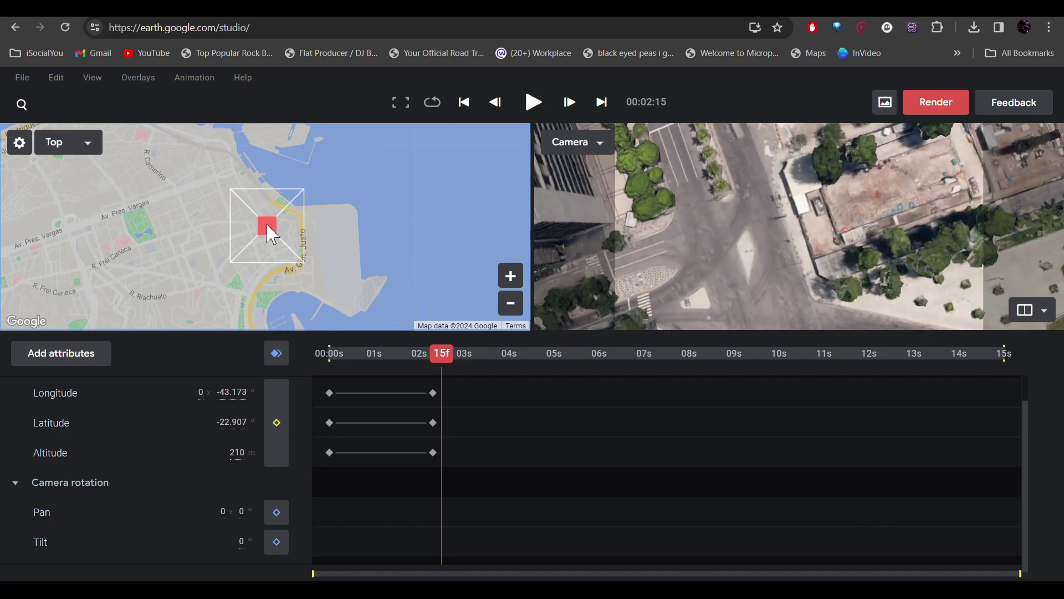
At 00:04:00, move the camera east on the map to about longitude -43.169° and keyframe its position
{"action": "left_click_drag", "start_coordinate": [438, 354], "coordinate": [511, 355]}
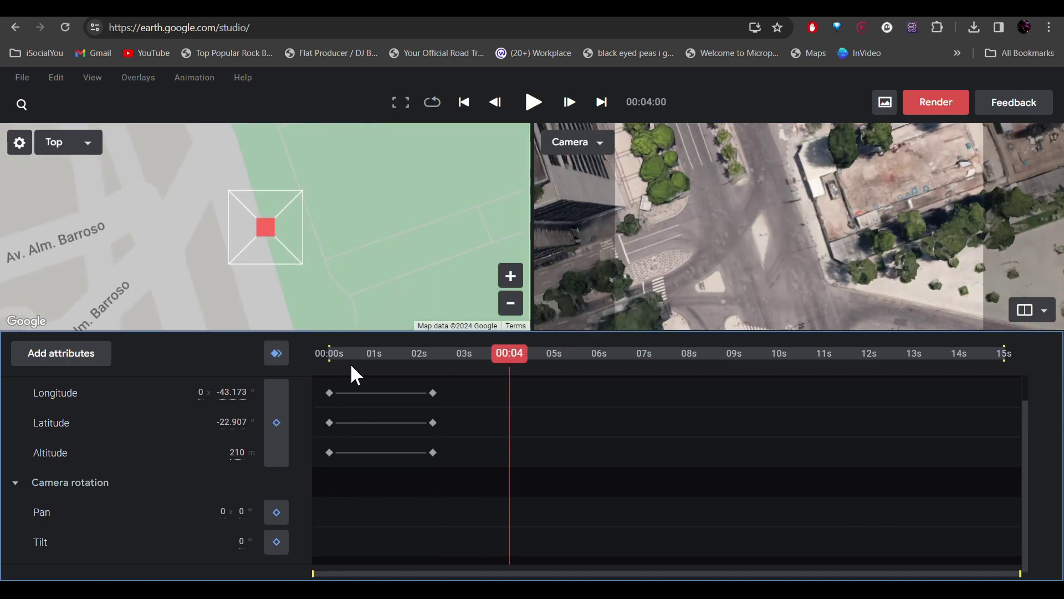
{"action": "mouse_move", "coordinate": [266, 228]}
{"action": "left_mouse_down"}
{"action": "mouse_move", "coordinate": [279, 230]}
{"action": "mouse_move", "coordinate": [333, 119]}
{"action": "left_mouse_up"}
{"action": "left_click", "coordinate": [510, 308]}
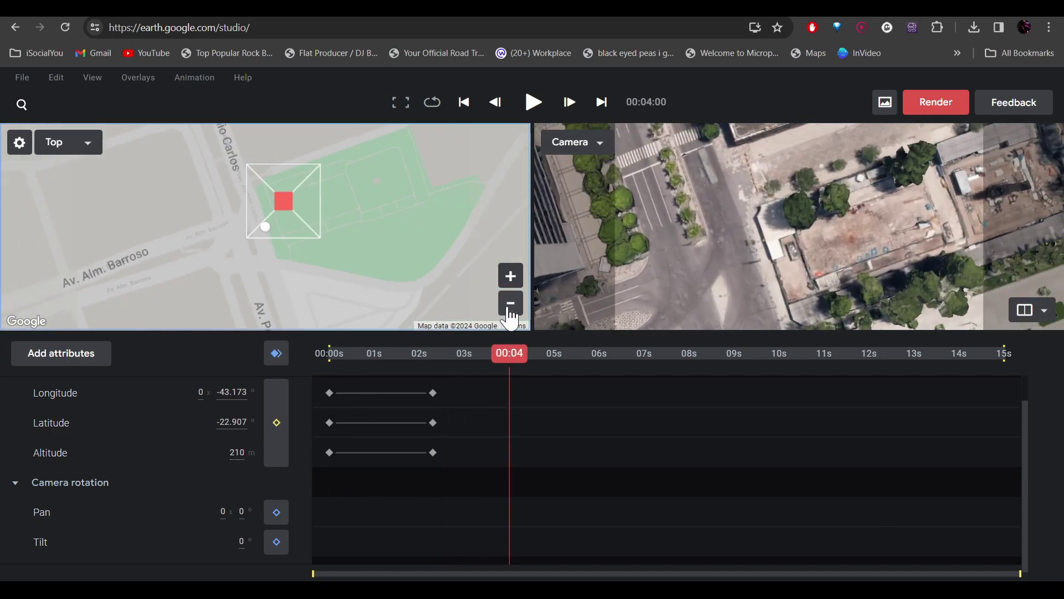
{"action": "left_click", "coordinate": [511, 304]}
{"action": "mouse_move", "coordinate": [274, 217]}
{"action": "left_mouse_down"}
{"action": "mouse_move", "coordinate": [233, 148]}
{"action": "mouse_move", "coordinate": [271, 126]}
{"action": "mouse_move", "coordinate": [339, 197]}
{"action": "mouse_move", "coordinate": [434, 223]}
{"action": "mouse_move", "coordinate": [494, 265]}
{"action": "left_mouse_up"}
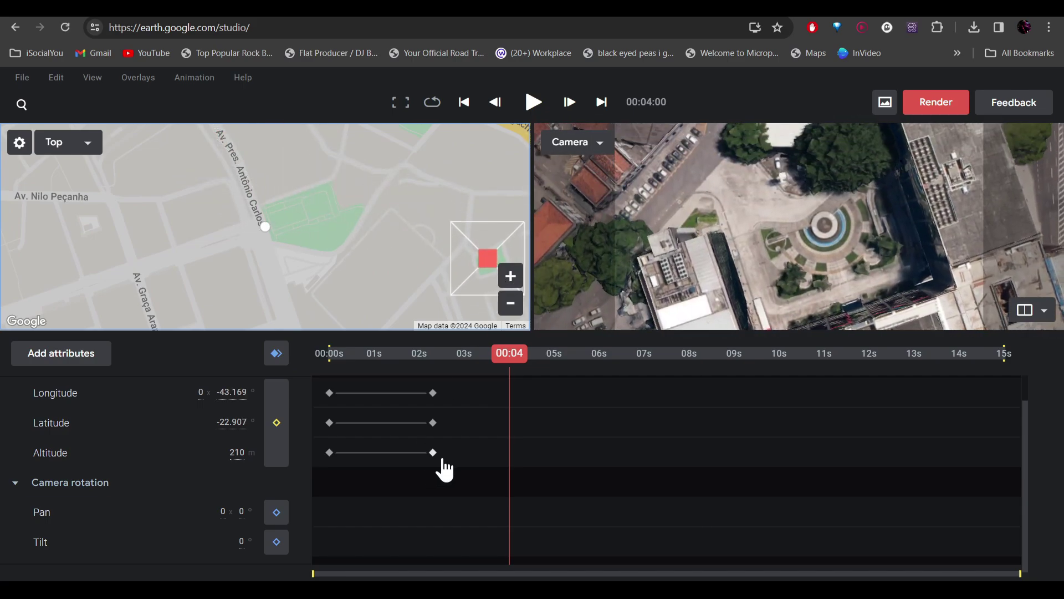
{"action": "left_click", "coordinate": [568, 443]}
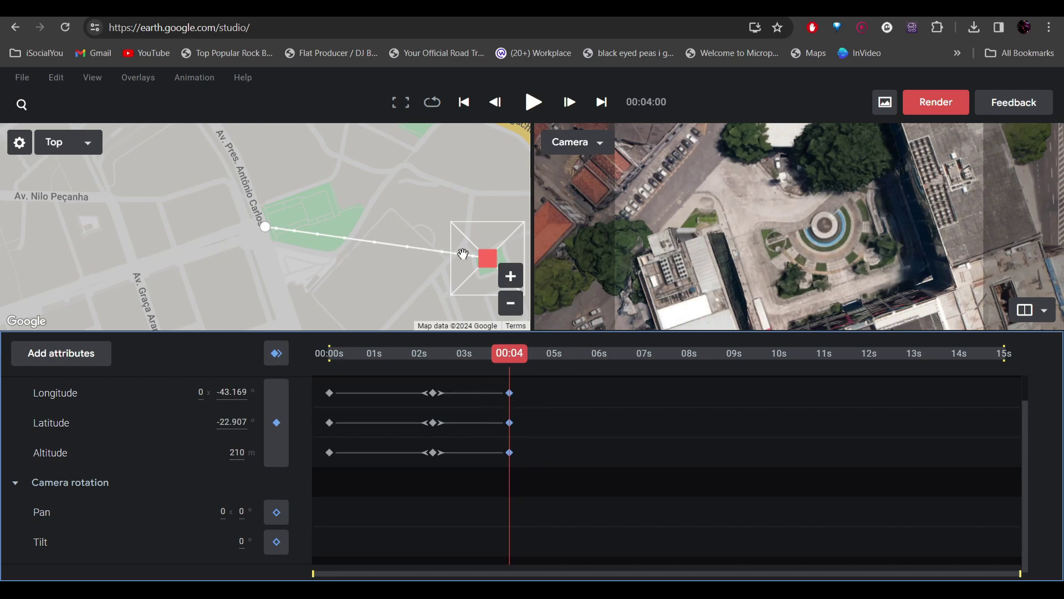
Preview the camera move from the start and keyframe the pan at about 14.7° at 00:02:29
{"action": "left_click_drag", "start_coordinate": [519, 366], "coordinate": [114, 360]}
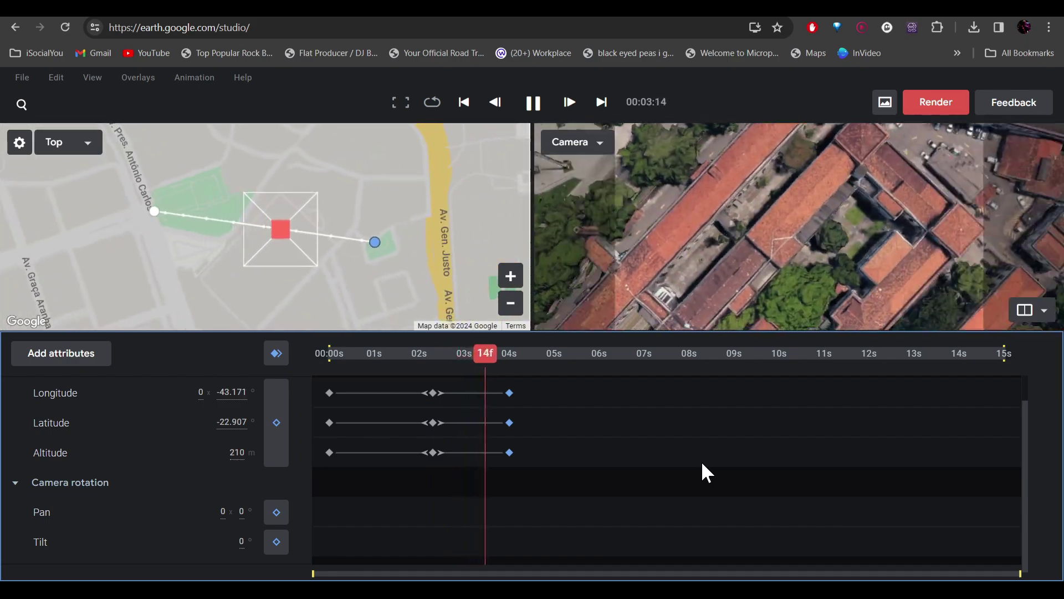
{"action": "left_click_drag", "start_coordinate": [529, 367], "coordinate": [464, 380]}
{"action": "left_click", "coordinate": [220, 512]}
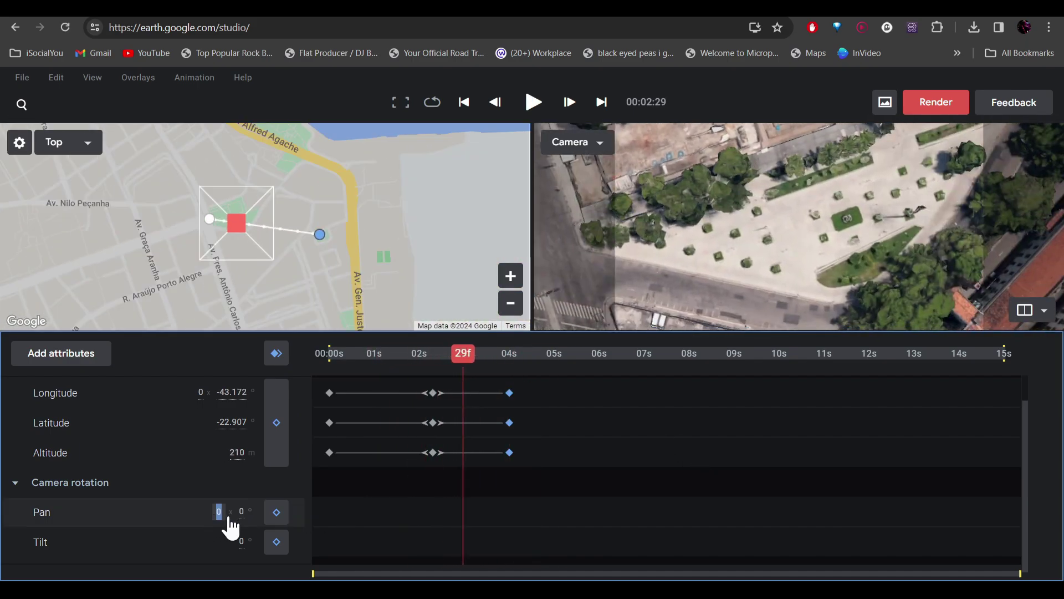
{"action": "left_click_drag", "start_coordinate": [243, 510], "coordinate": [352, 515]}
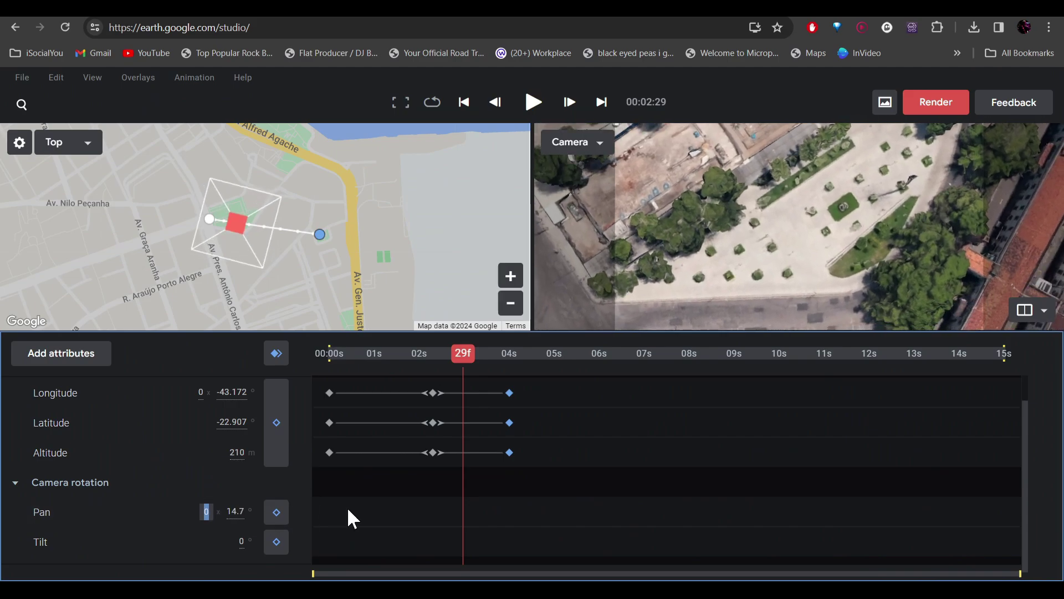
{"action": "left_click", "coordinate": [276, 512]}
Add further pan keyframes of 25.7° at 00:04:06, increasing values around 6 s and 8.6 s, and 98.8° at 00:09:13
{"action": "left_click_drag", "start_coordinate": [464, 353], "coordinate": [516, 354]}
{"action": "left_click_drag", "start_coordinate": [236, 510], "coordinate": [311, 514]}
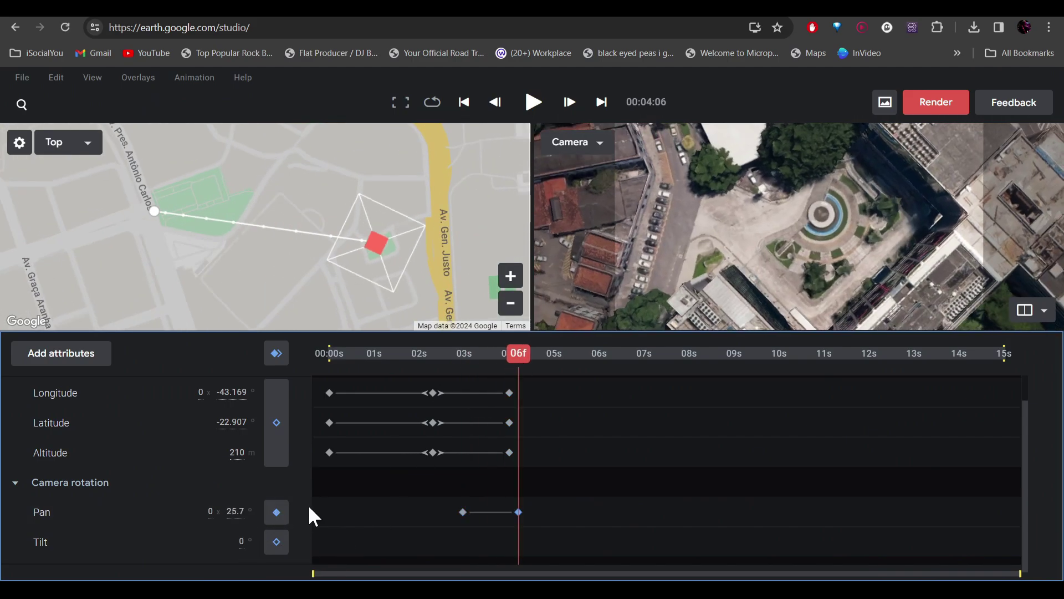
{"action": "left_click", "coordinate": [602, 368]}
{"action": "left_click_drag", "start_coordinate": [236, 510], "coordinate": [310, 510]}
{"action": "left_click", "coordinate": [717, 353]}
{"action": "left_click", "coordinate": [754, 353]}
Set the tilt to about 1.6° and keyframe a shifted camera position at 00:09:13, and preview the animation from the start
{"action": "left_click_drag", "start_coordinate": [242, 538], "coordinate": [250, 538]}
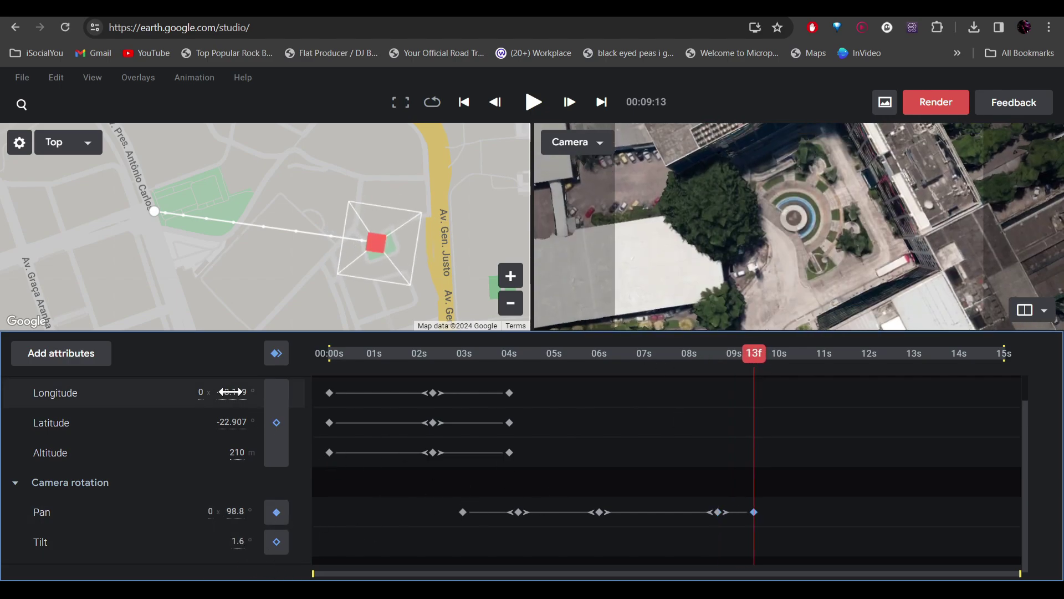
{"action": "left_click_drag", "start_coordinate": [231, 390], "coordinate": [235, 420]}
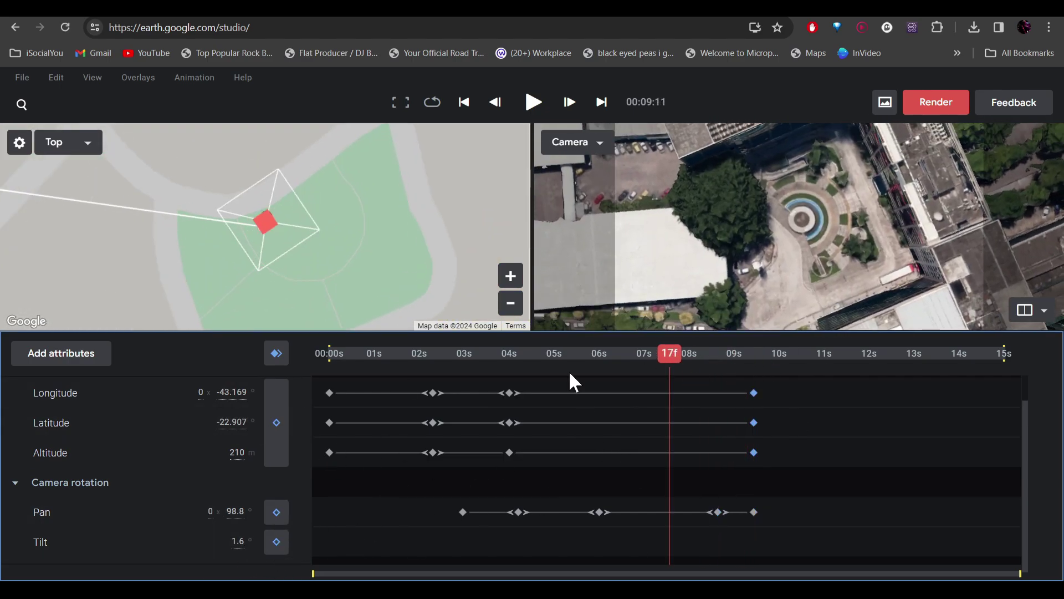
{"action": "left_click", "coordinate": [327, 355]}
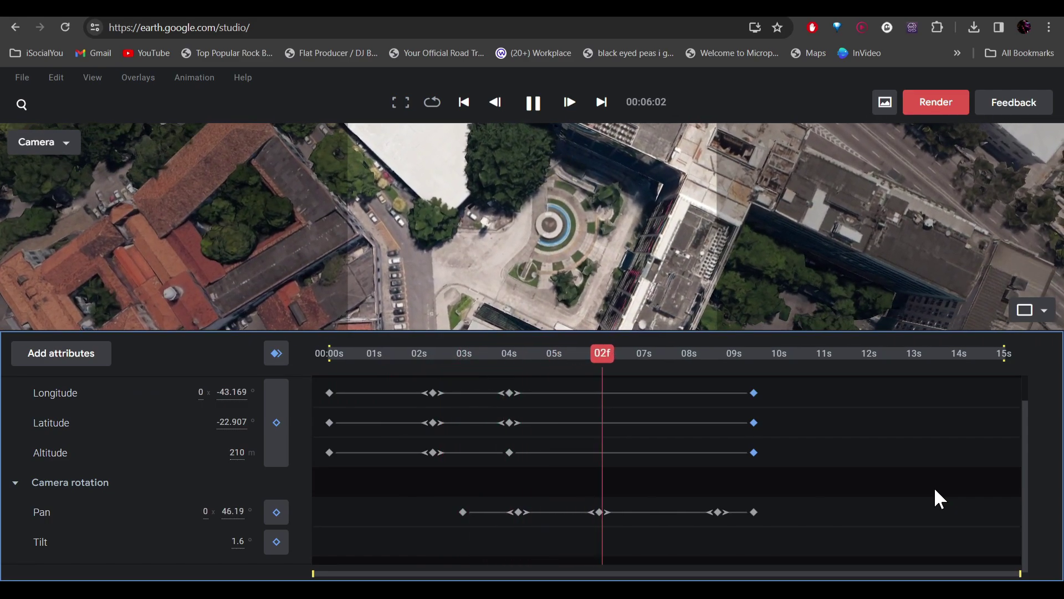
{"action": "key", "text": "space"}
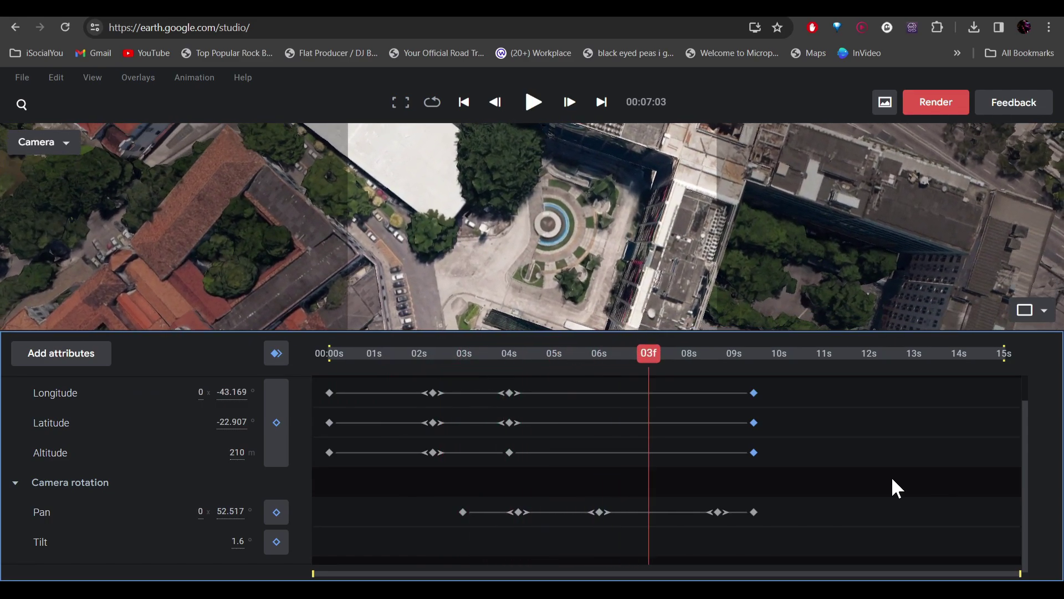